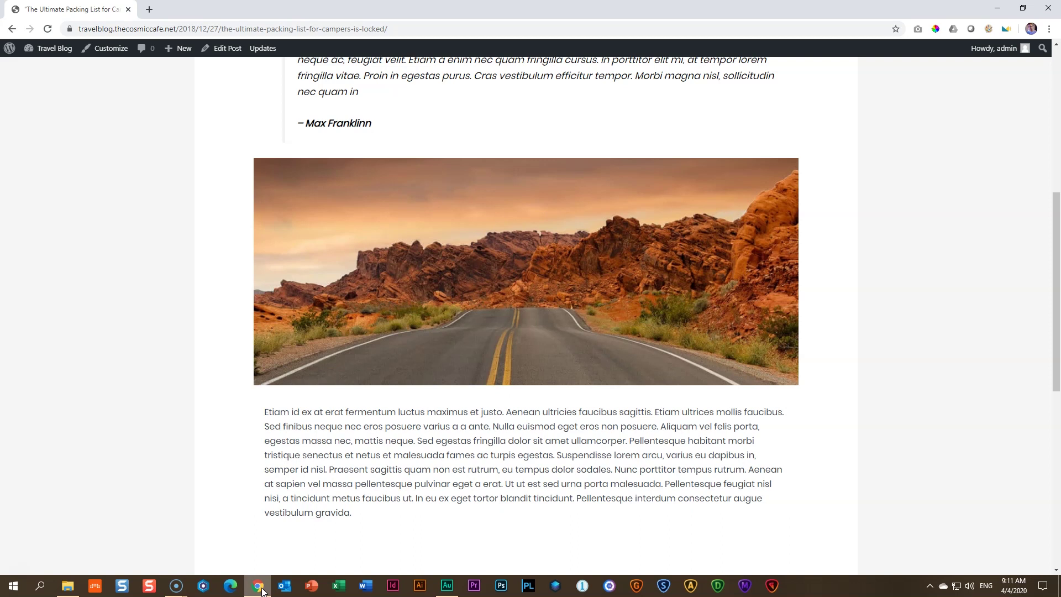
Step: Scroll through the live 'The Ultimate Packing List for Campers' post to review its content
scroll(718, 456, up, 6)
scroll(717, 457, down, 3)
scroll(717, 459, down, 8)
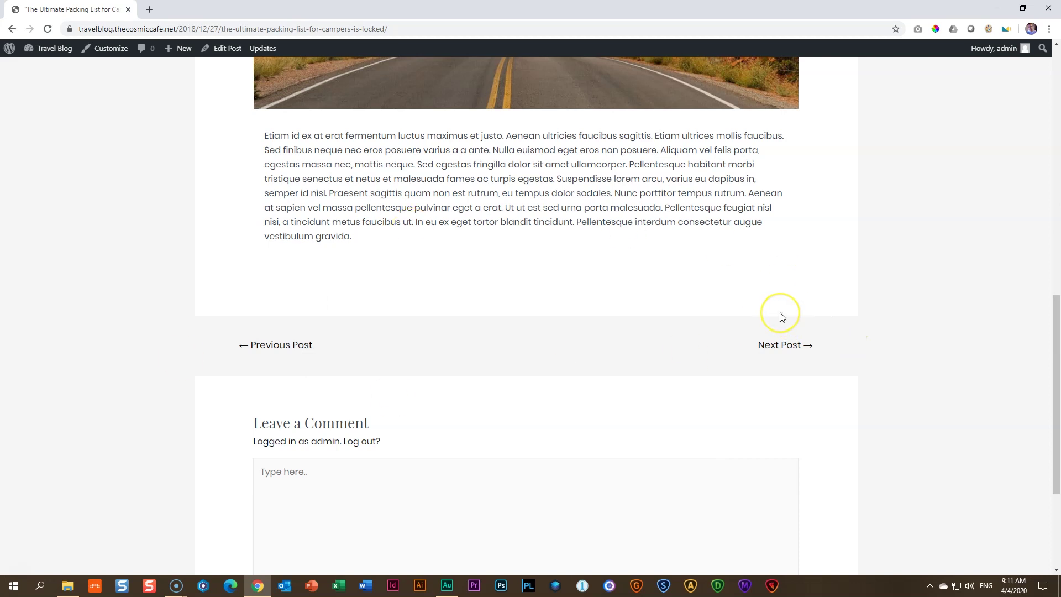
Step: Open the packing-list post in the block editor and bring up the inserter below the last paragraph
click(240, 52)
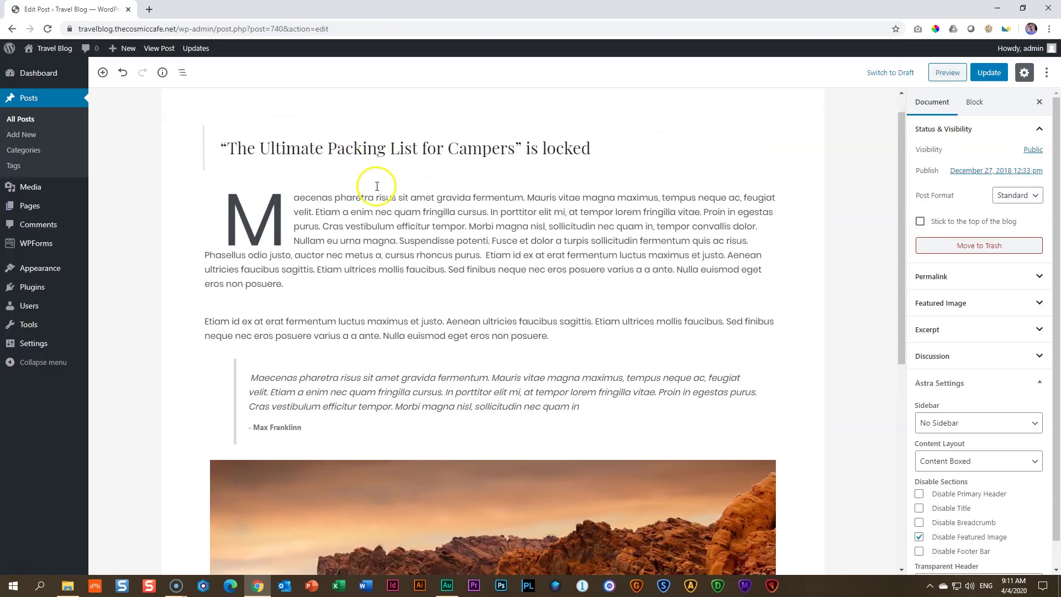
scroll(376, 186, down, 6)
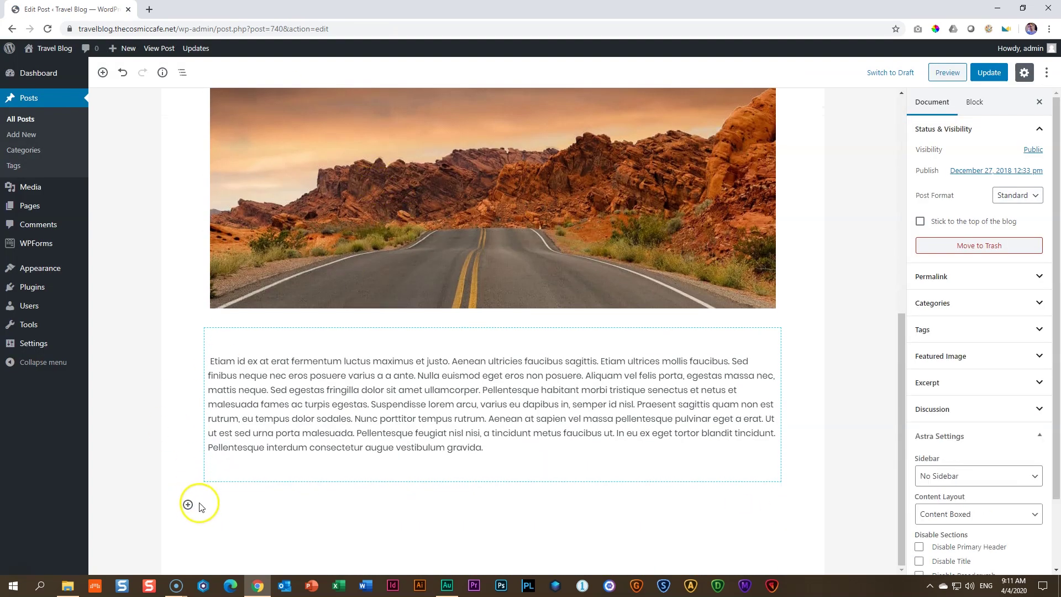
click(193, 506)
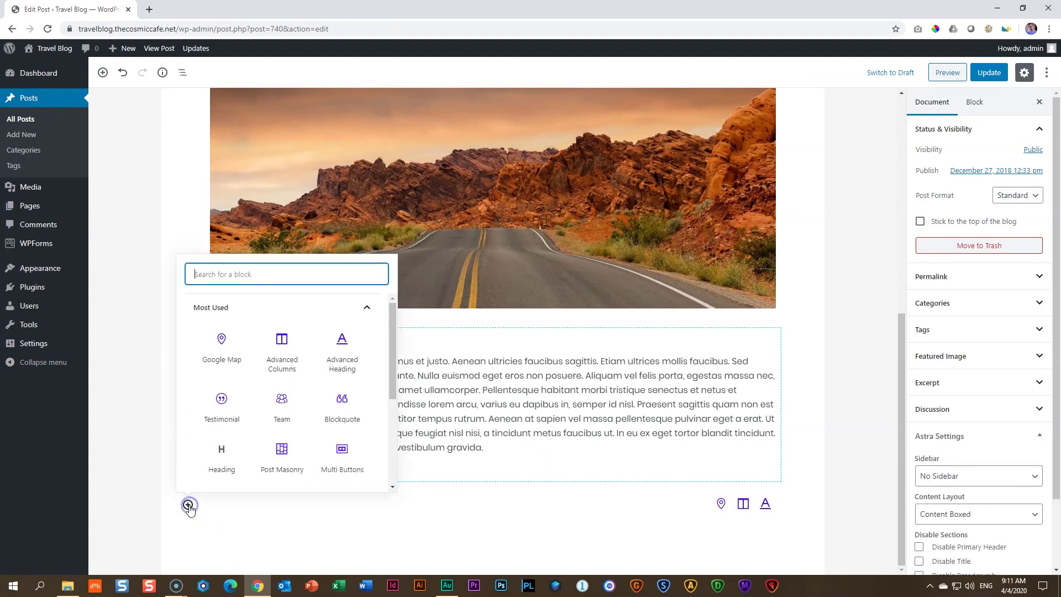
Step: Collapse Most Used, expand Ultimate Addons Blocks and browse its list before searching
click(229, 310)
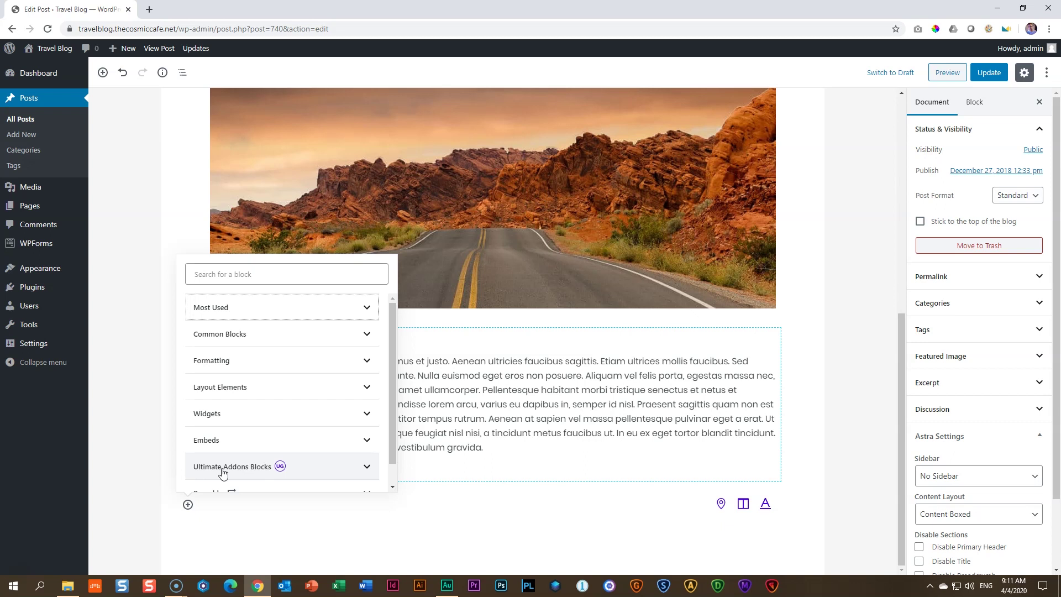
click(223, 473)
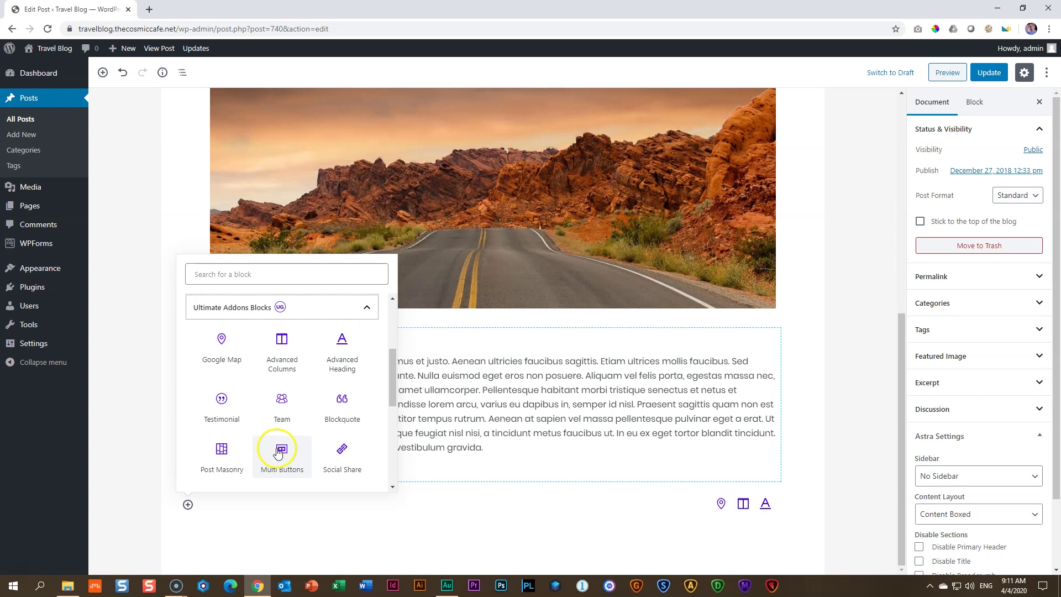
scroll(281, 444, down, 3)
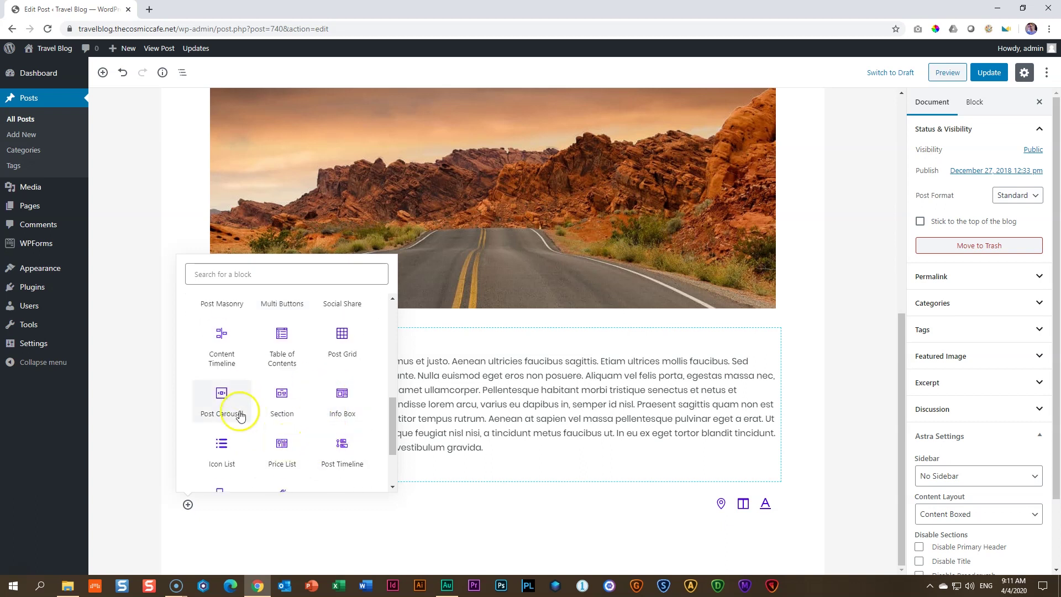
scroll(299, 418, down, 2)
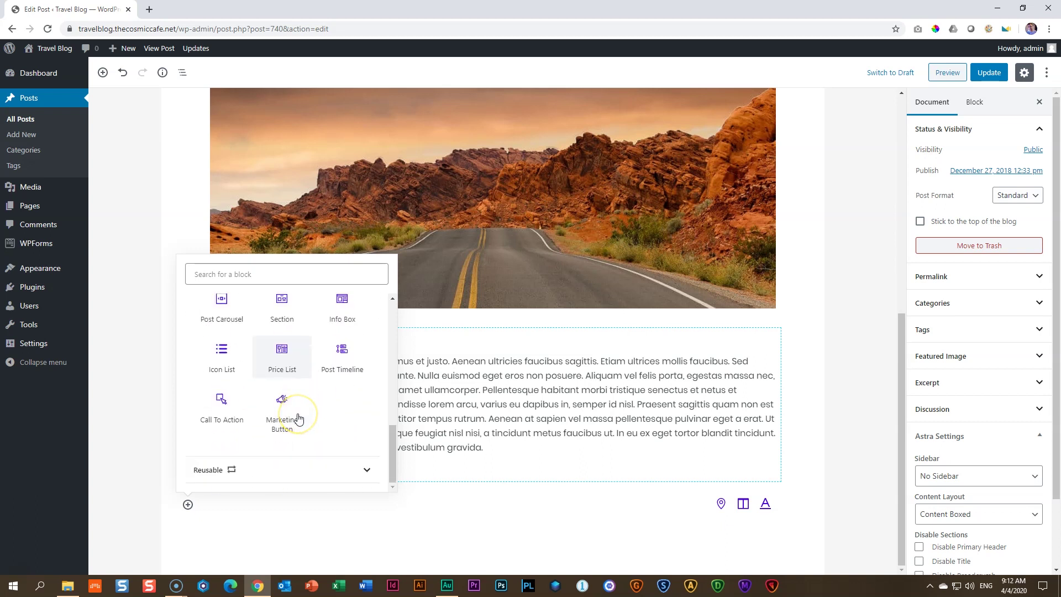
scroll(298, 418, up, 3)
click(257, 274)
Step: Insert a Social Share block found by searching 'social' and align it left
text(social)
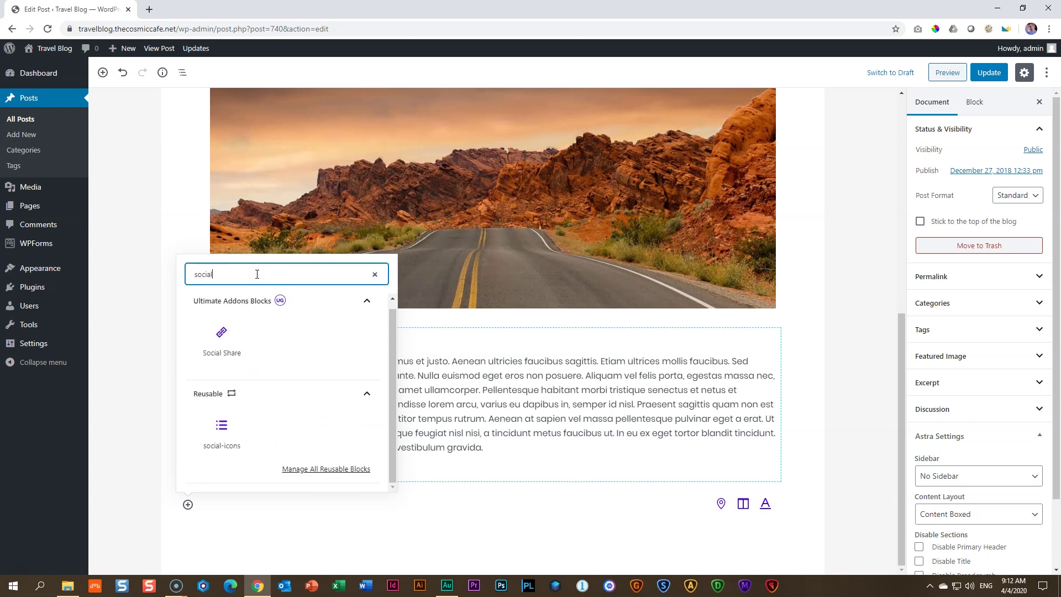
click(230, 339)
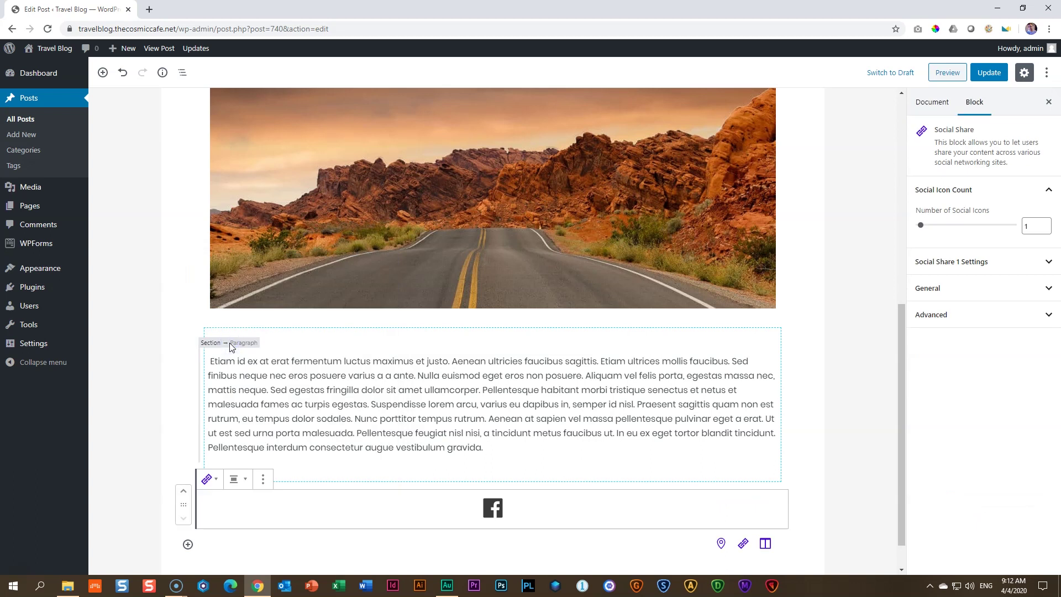
click(238, 479)
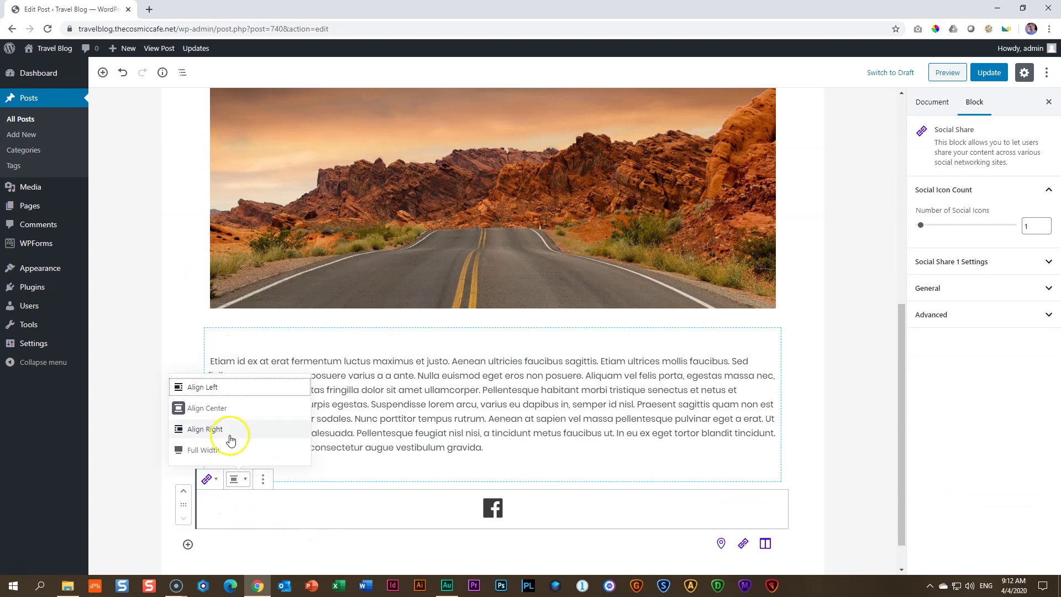
click(212, 387)
Step: Try centre, right and full-width alignment, finally settling on Align Center
click(238, 479)
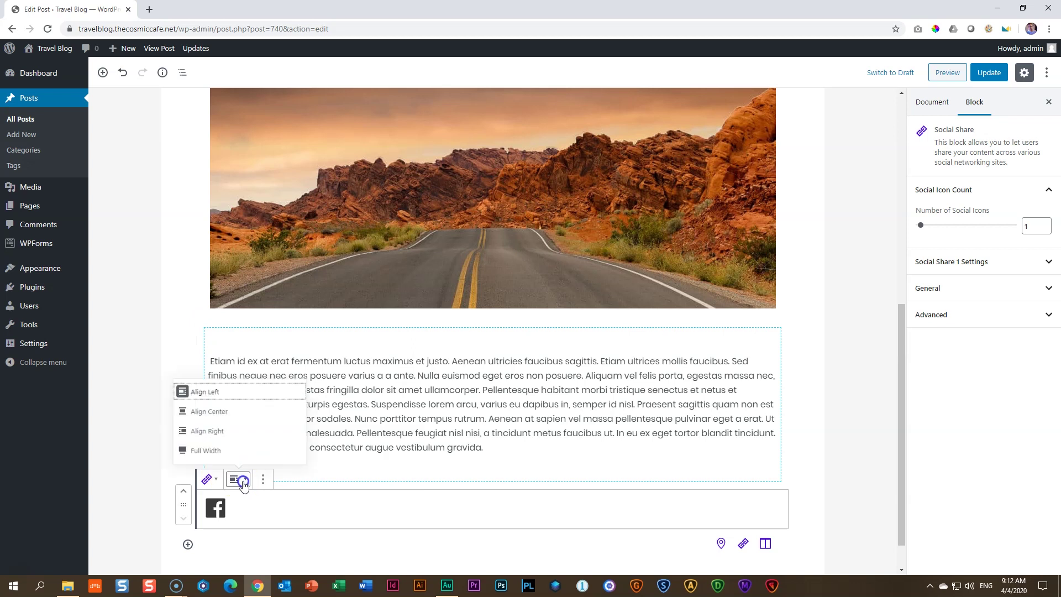
click(212, 408)
click(238, 479)
click(213, 428)
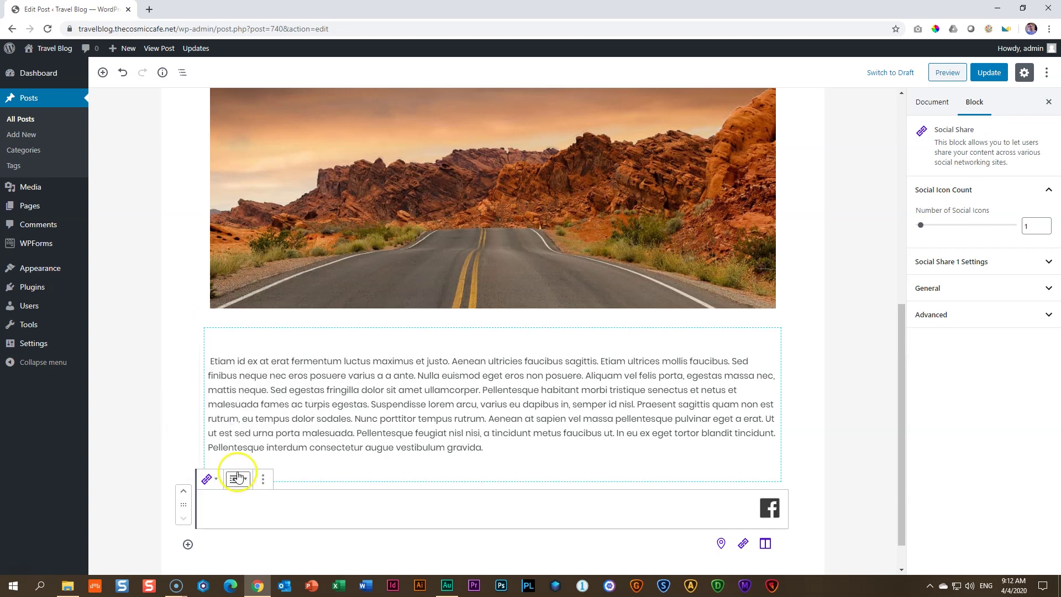
click(237, 478)
click(233, 450)
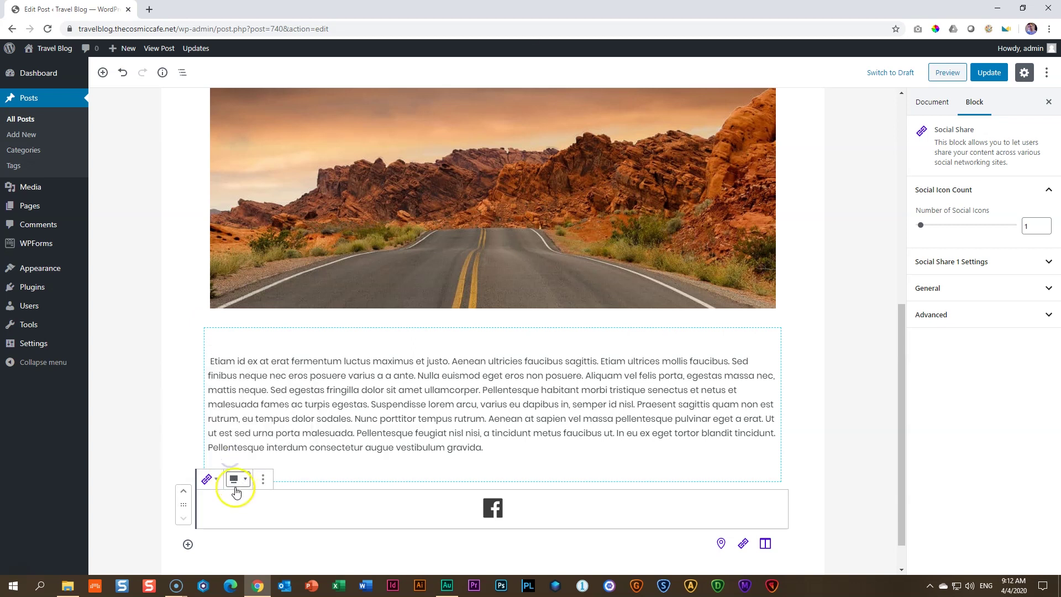
click(238, 479)
click(218, 409)
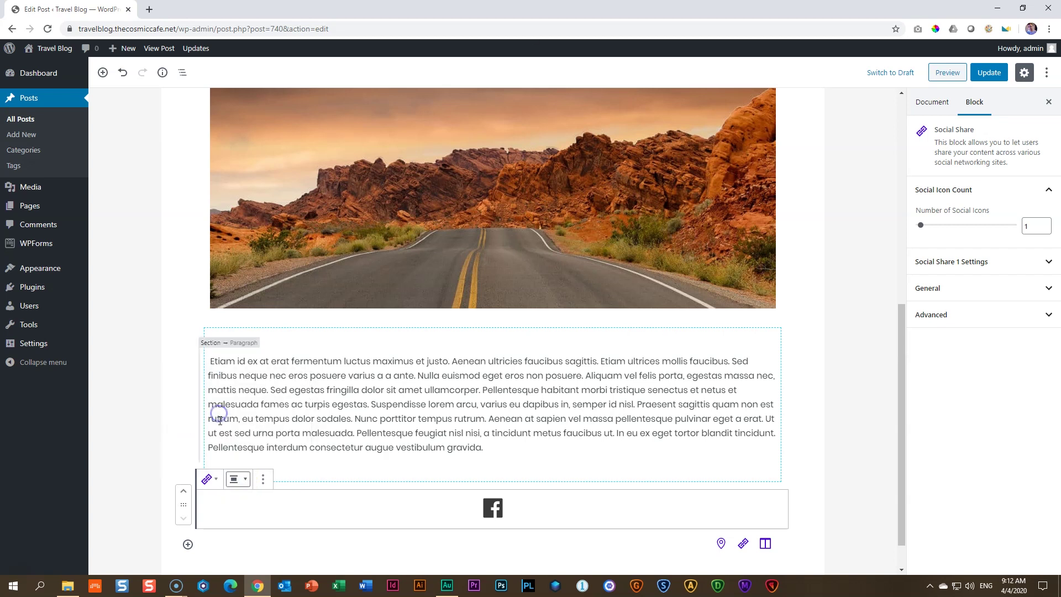
scroll(409, 452, down, 1)
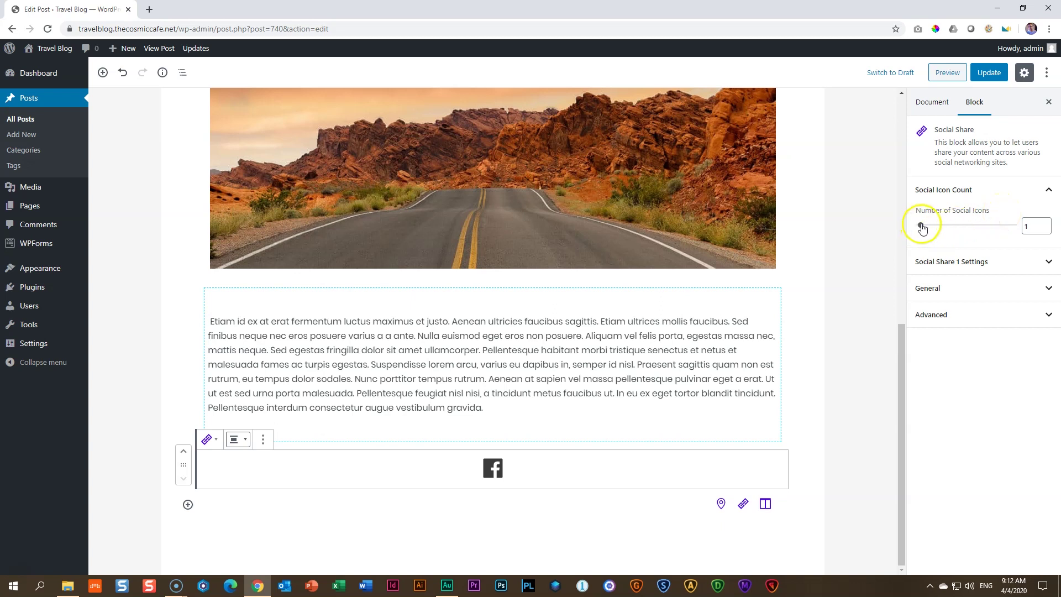
Step: Raise the Number of Social Icons slider to 4
drag(920, 225, 944, 230)
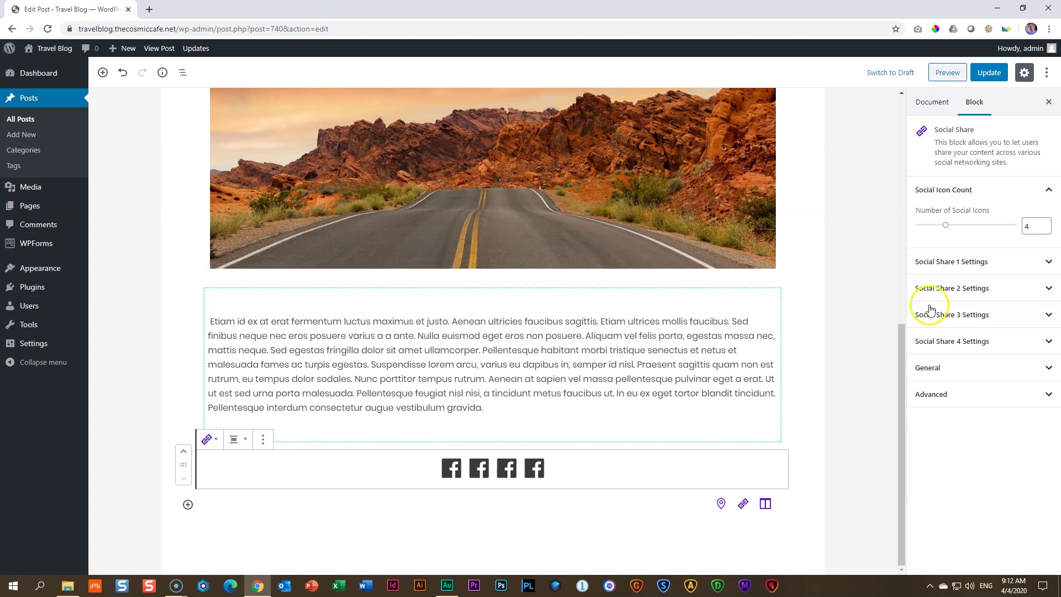
click(1041, 264)
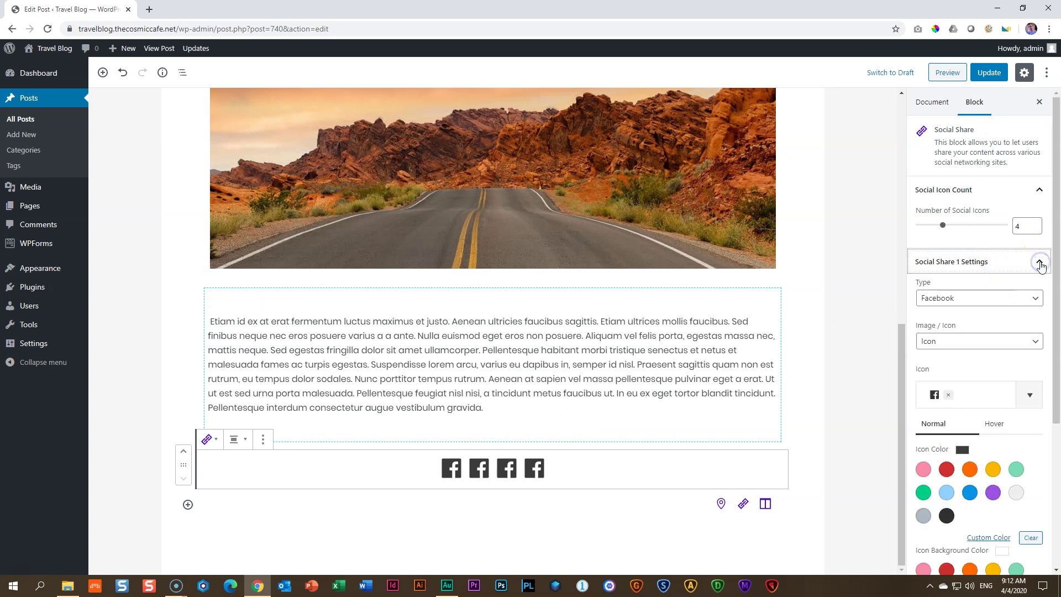
click(1006, 298)
click(1009, 299)
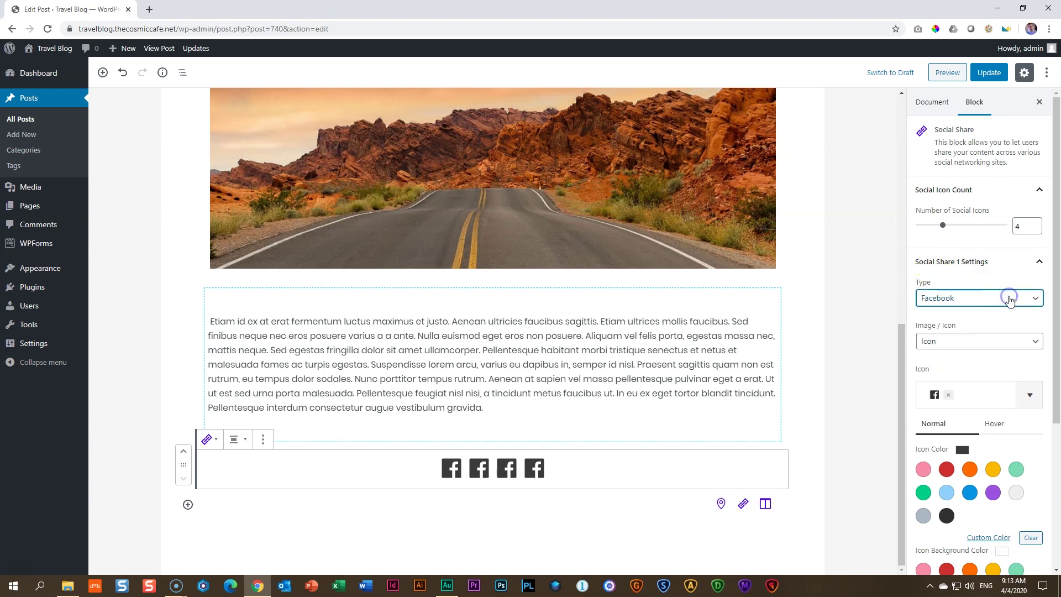
click(965, 341)
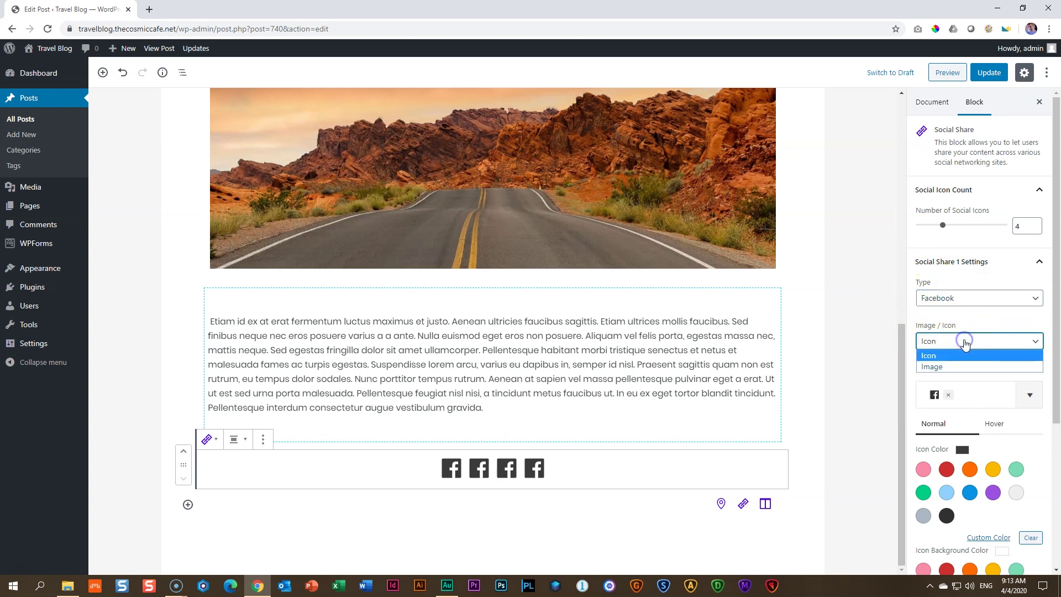
click(942, 368)
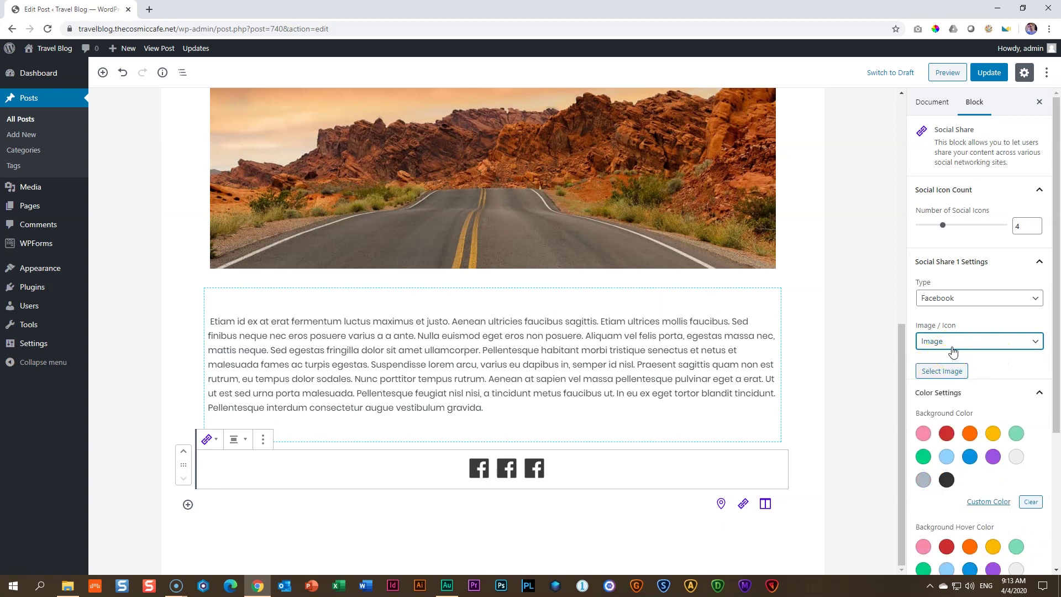
click(953, 348)
click(952, 357)
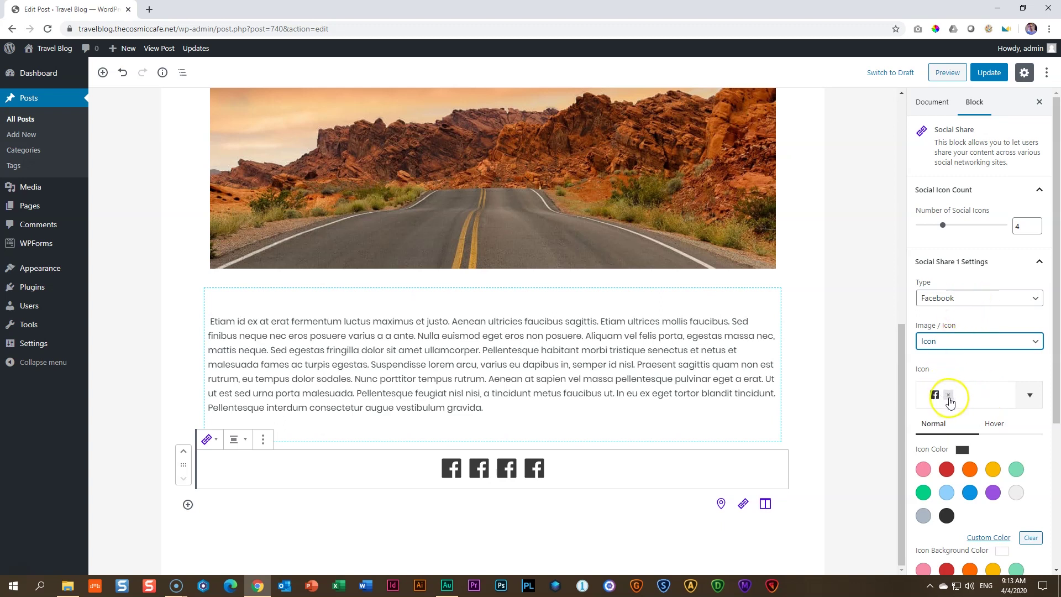
Step: Replace Social Share 1's icon with the square Facebook glyph found by searching 'face'
click(949, 396)
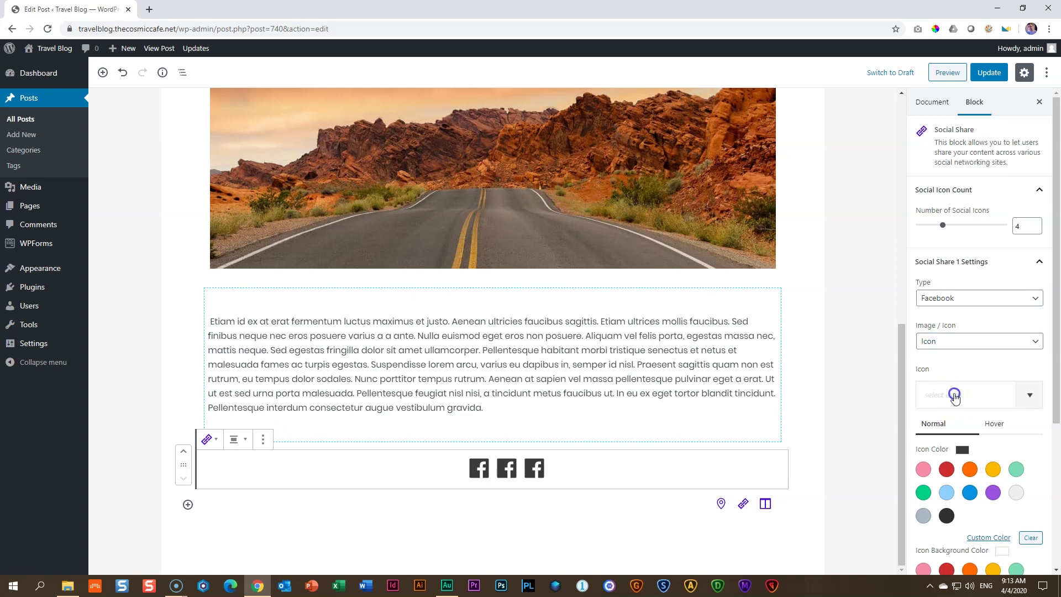
click(954, 395)
text(fa)
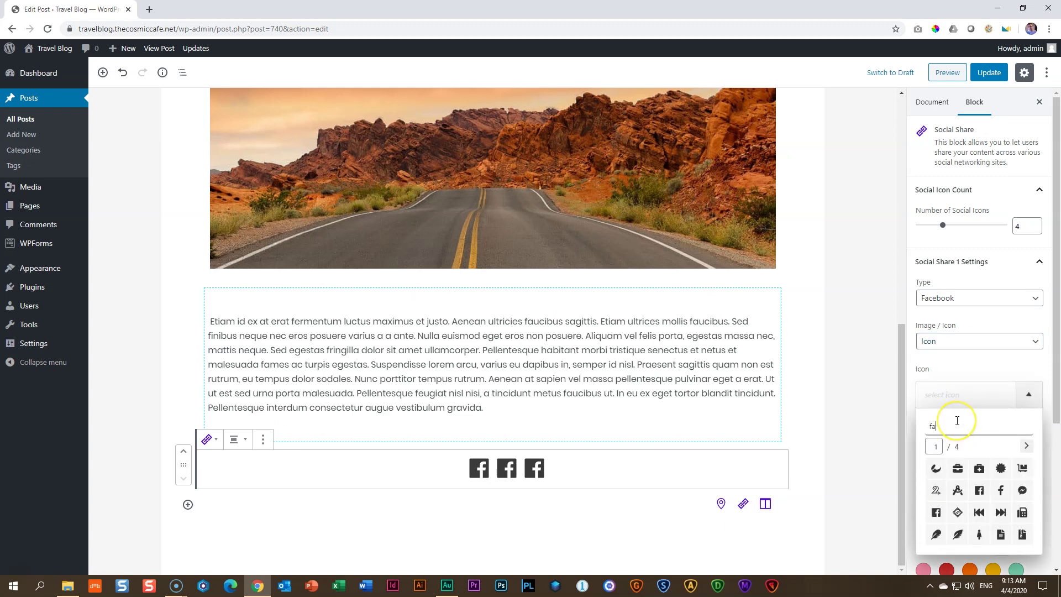
text(ce)
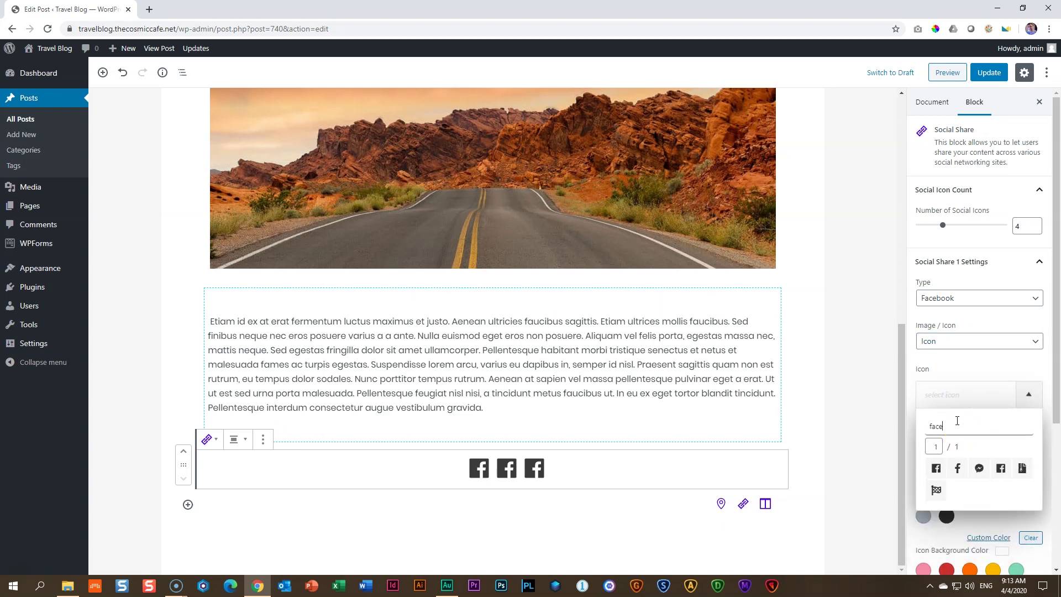
click(937, 471)
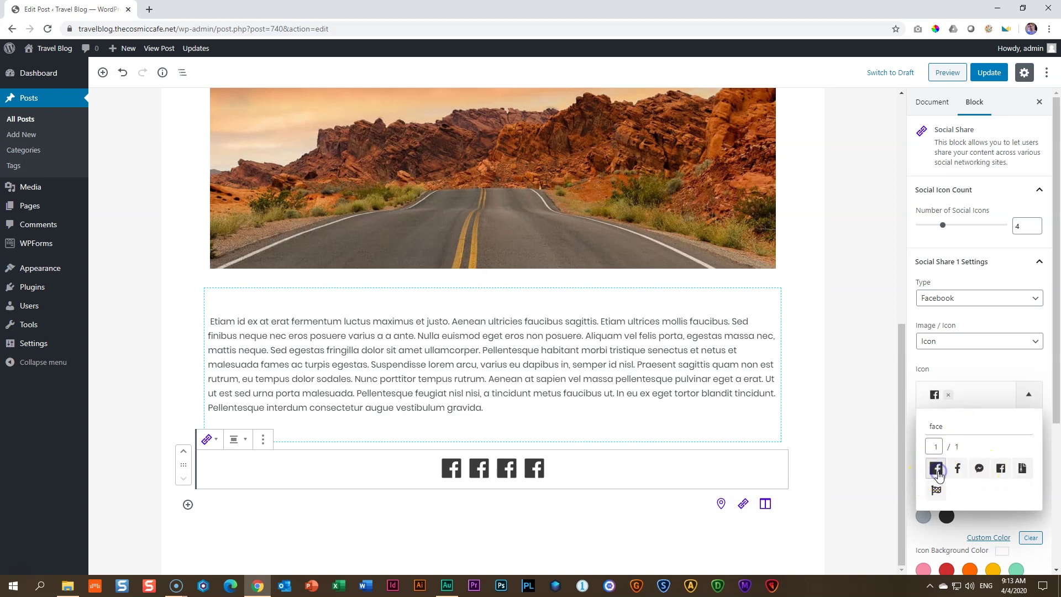
click(937, 334)
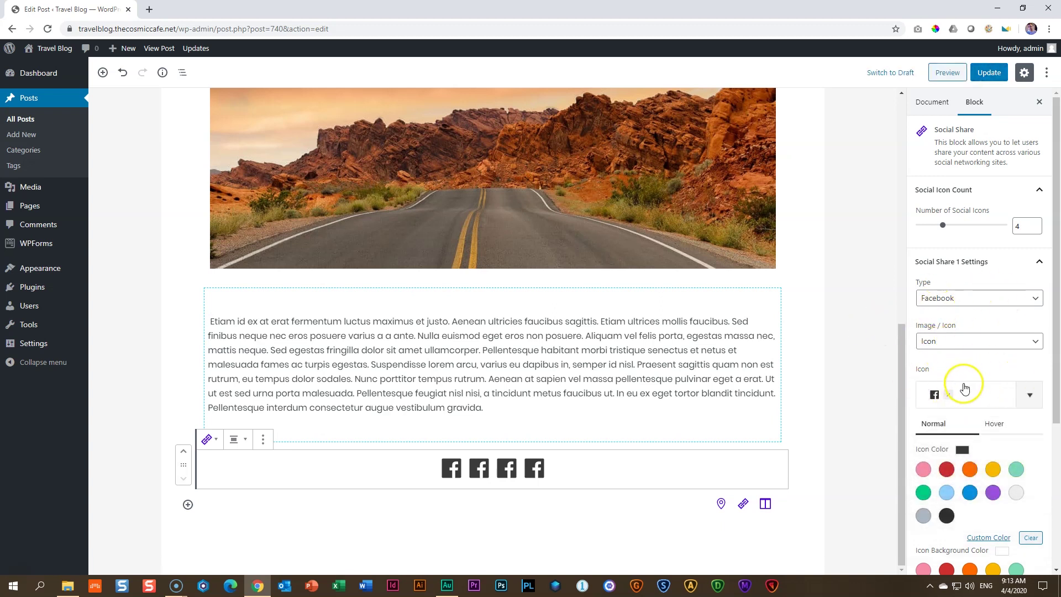
Step: Colour the first Facebook icon light blue on a black background
scroll(965, 388, down, 3)
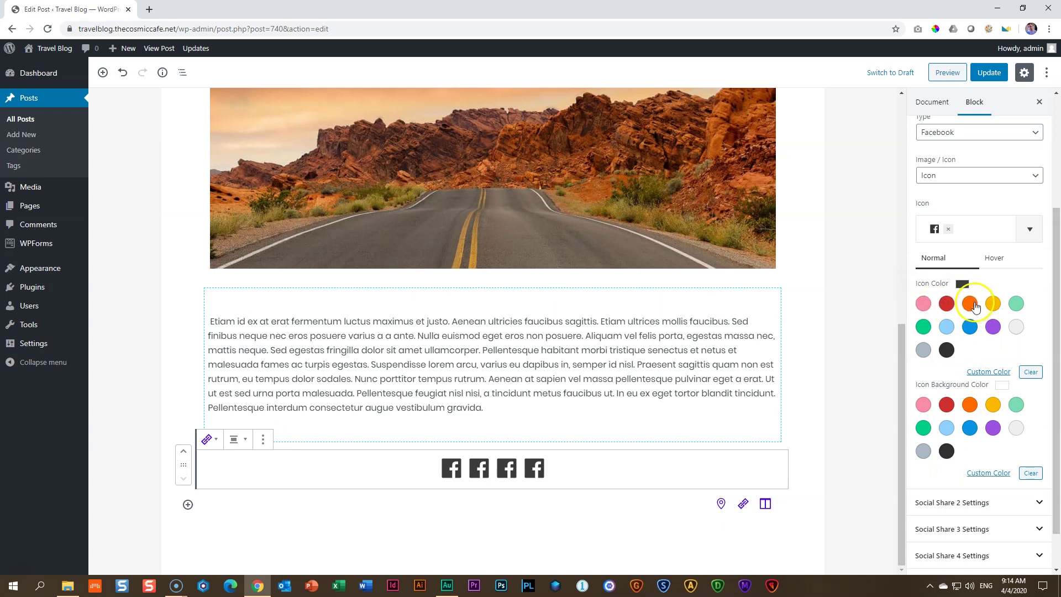
click(947, 328)
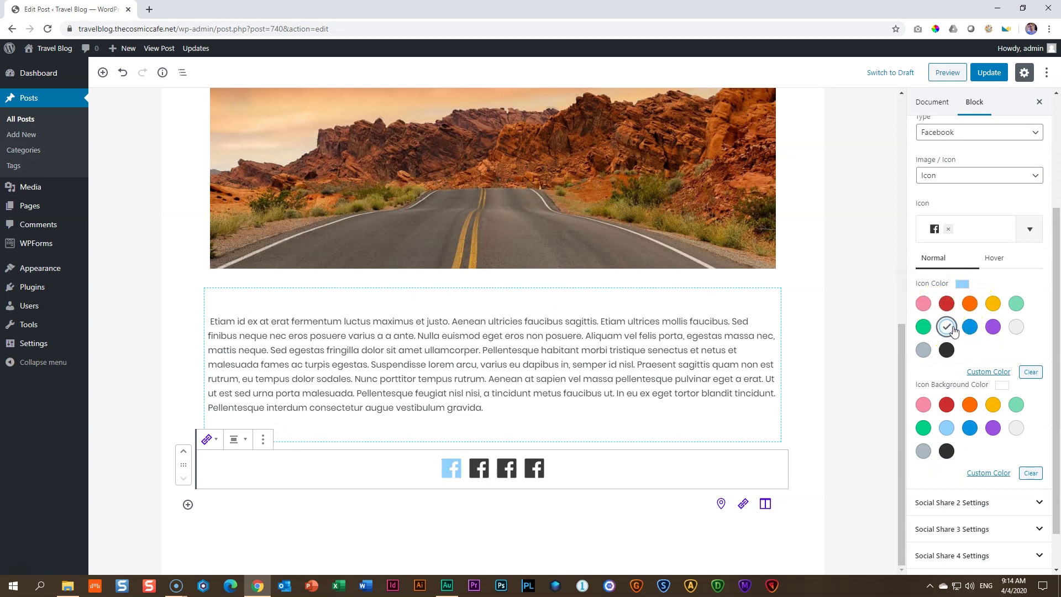
click(946, 451)
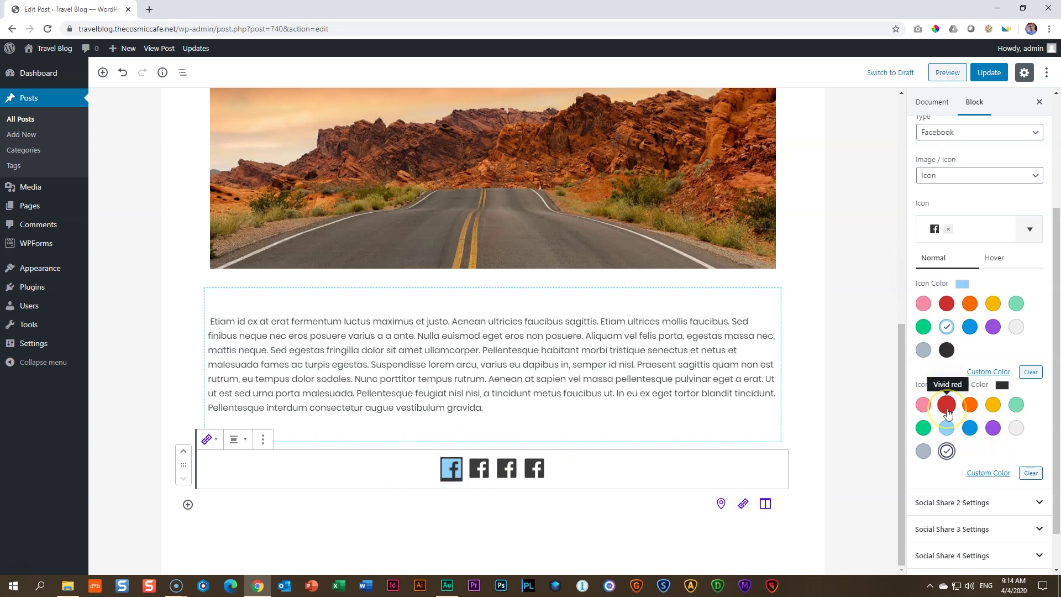
Step: Set the first icon's hover colours to an amber icon on a black background
click(998, 258)
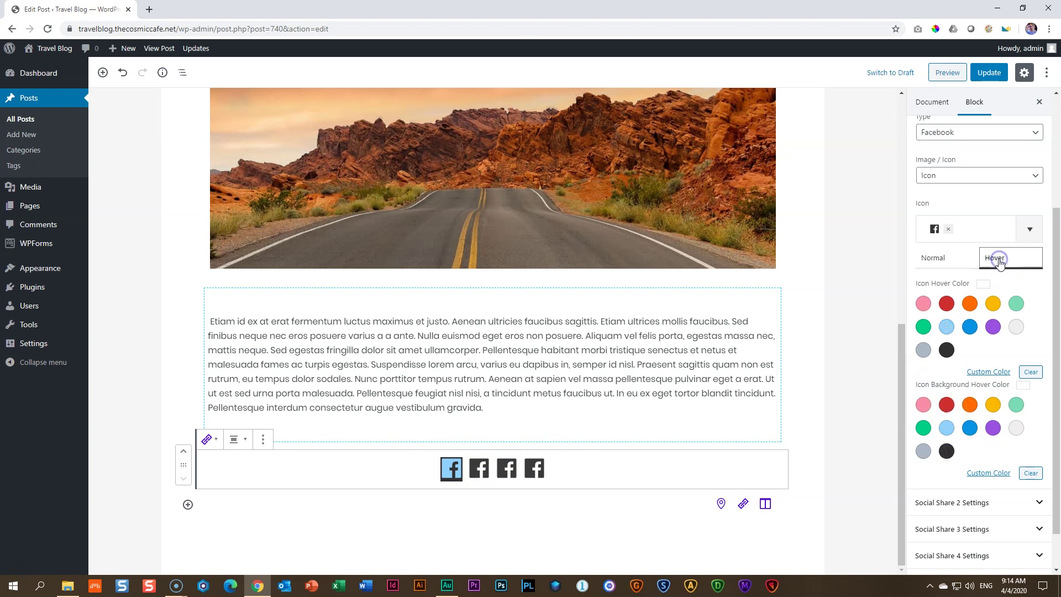
click(994, 305)
click(946, 451)
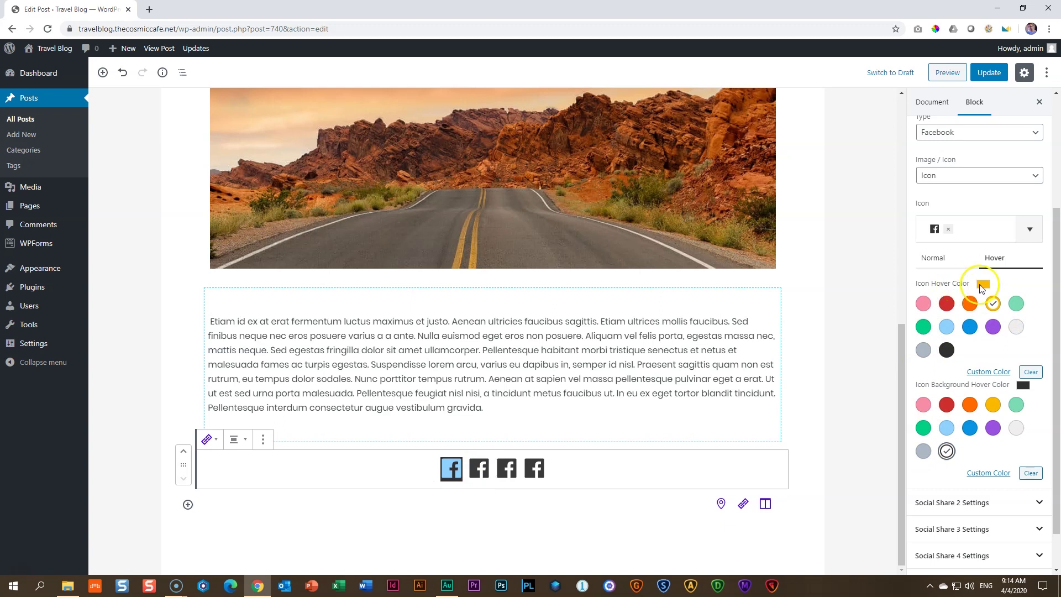
scroll(1016, 310, down, 1)
scroll(1021, 289, up, 5)
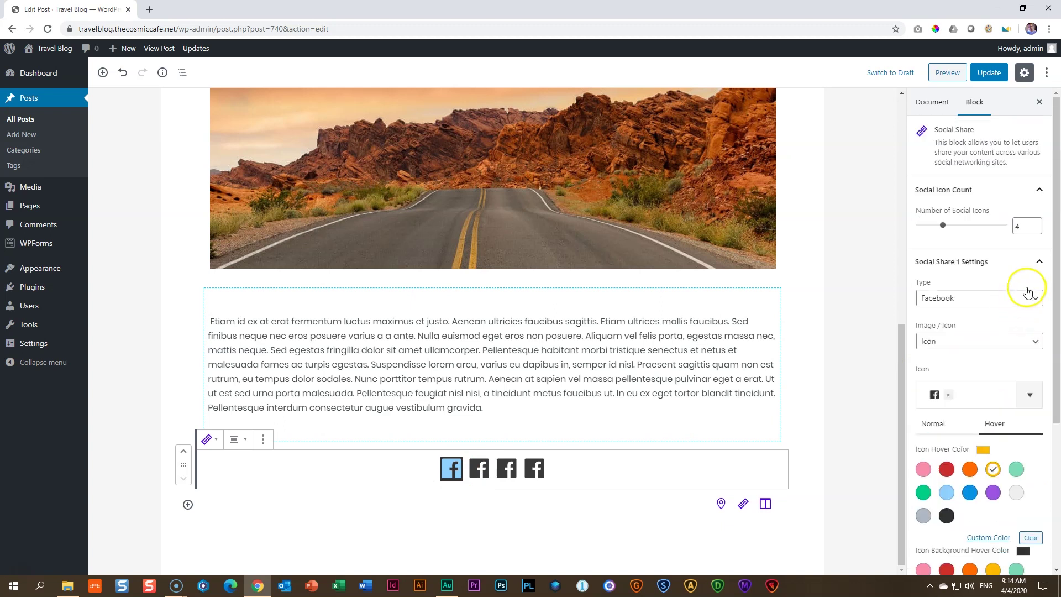
Step: Reduce the block to one Facebook icon with background size 13 and circular size 111
click(1040, 263)
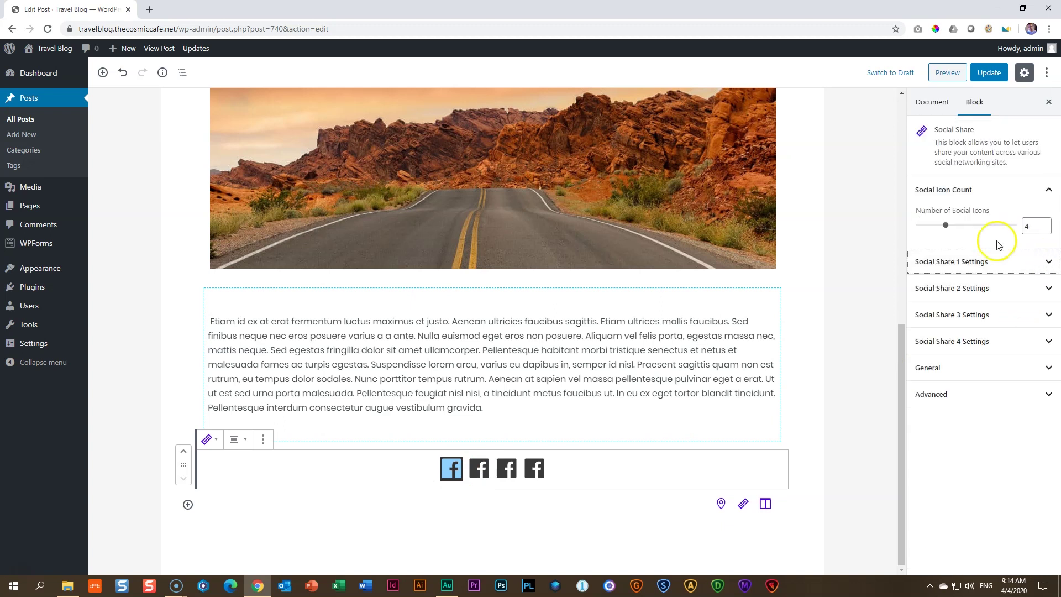
drag(946, 226, 926, 229)
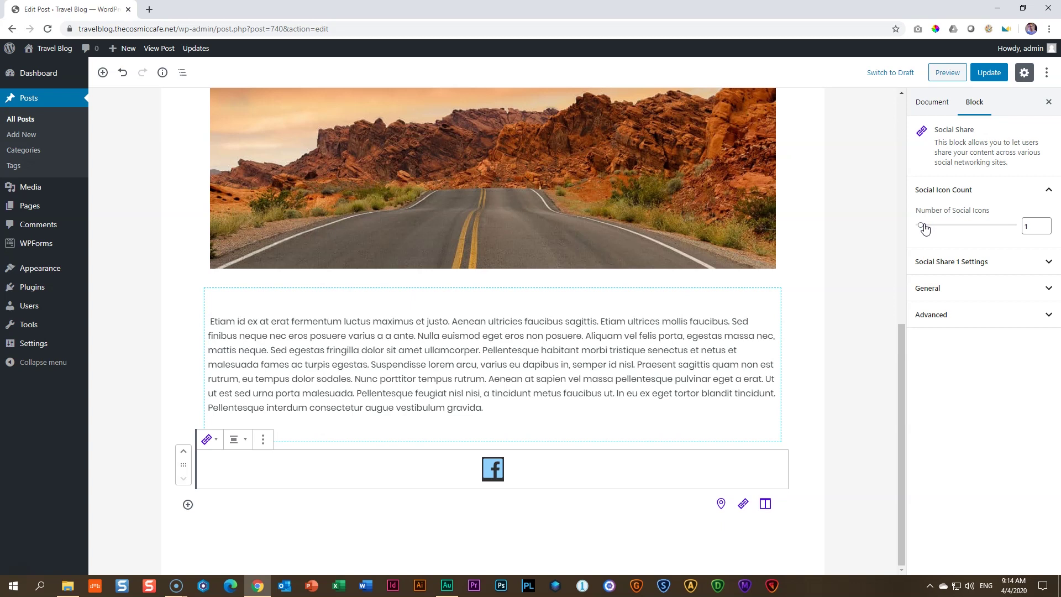
click(931, 297)
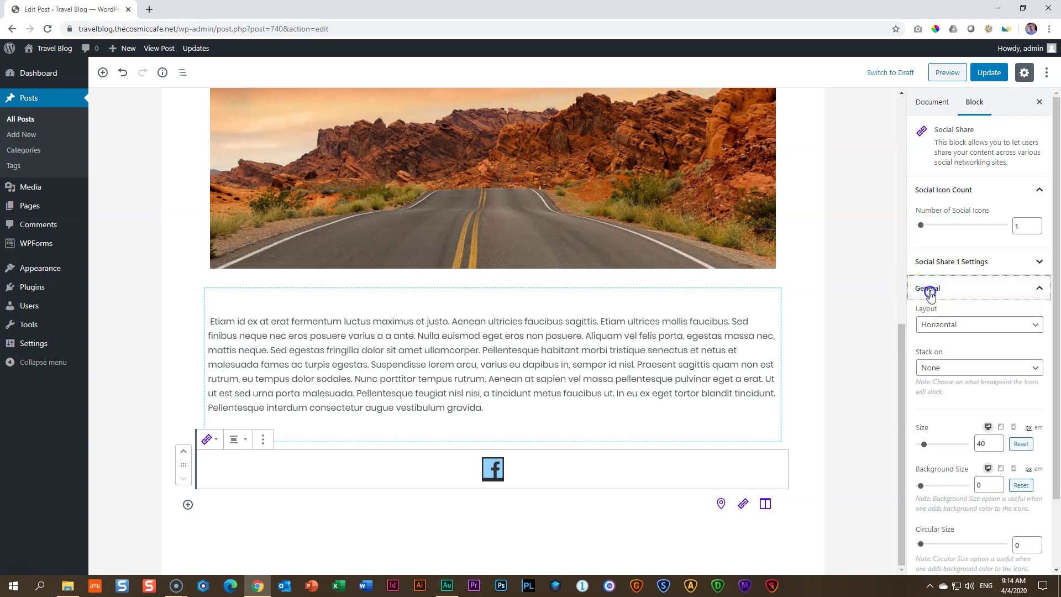
drag(1050, 237, 1049, 301)
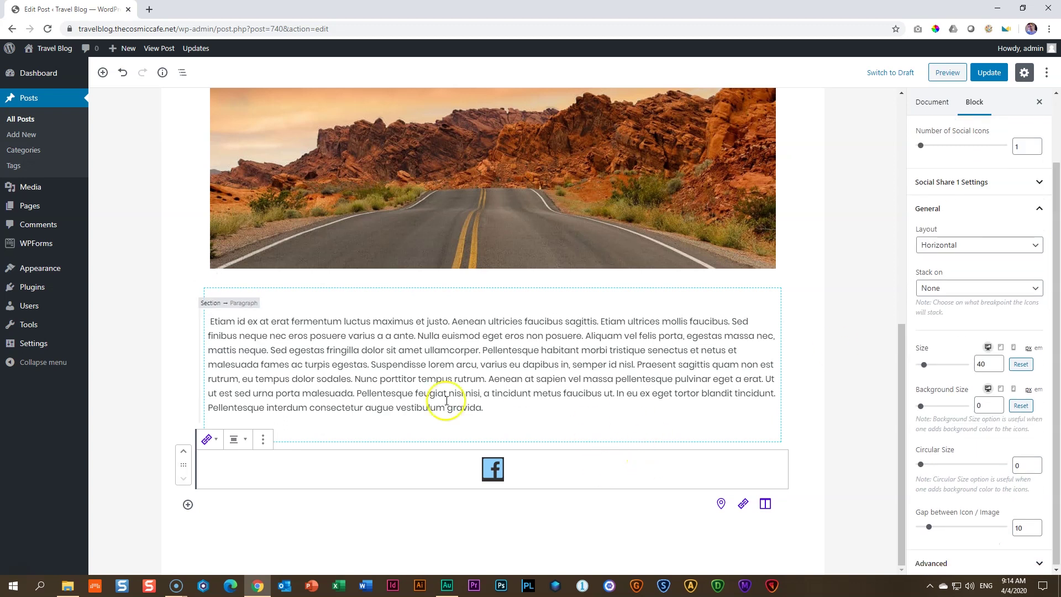
click(920, 407)
drag(921, 409, 922, 409)
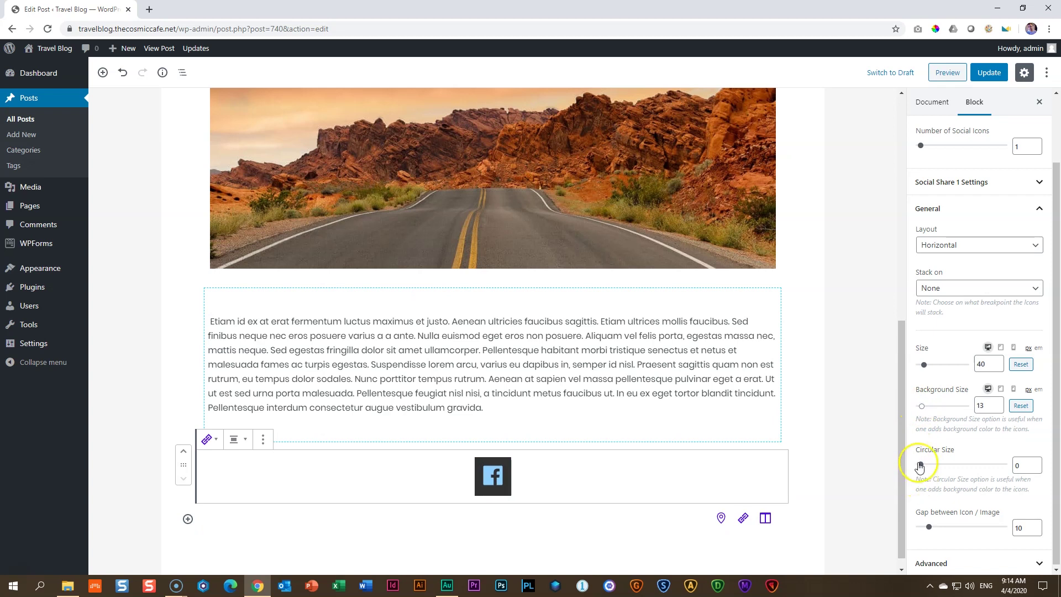
drag(920, 466, 935, 465)
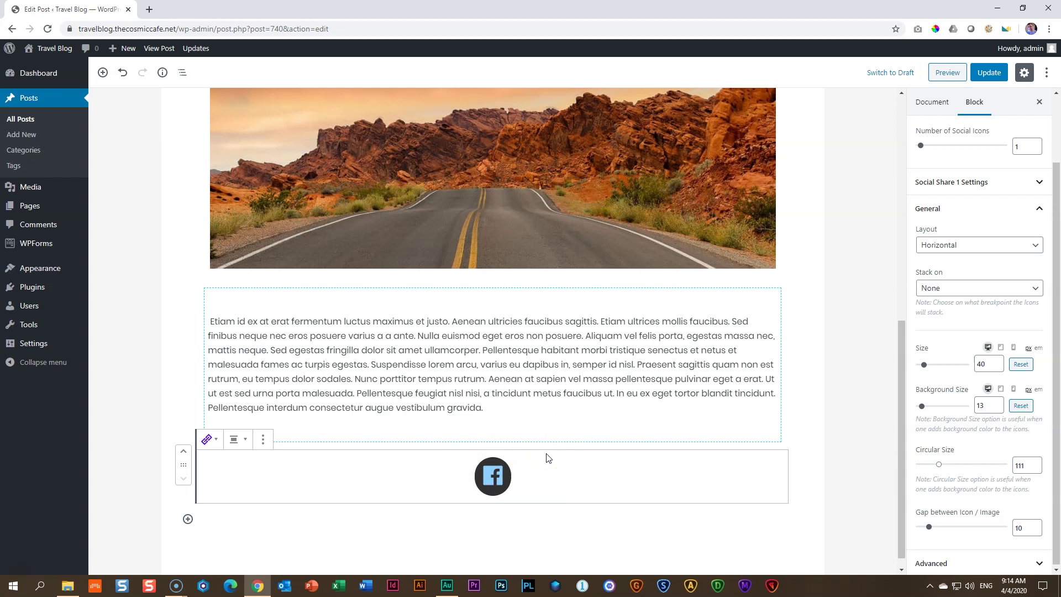
Step: Restore the block to four social icons and test the first icon's hover colour in the canvas
drag(1056, 425, 1055, 315)
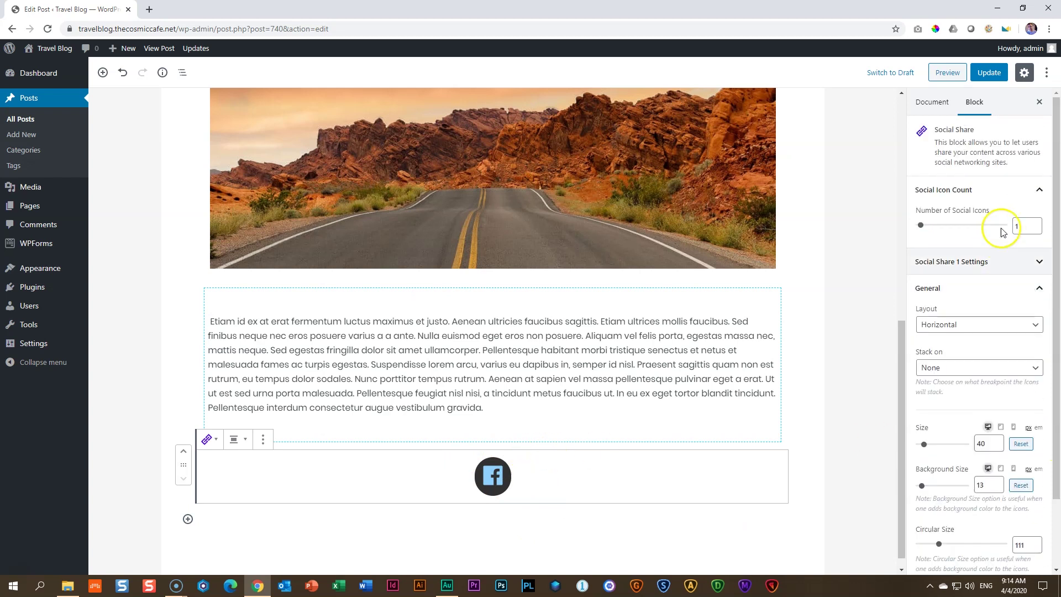
click(940, 287)
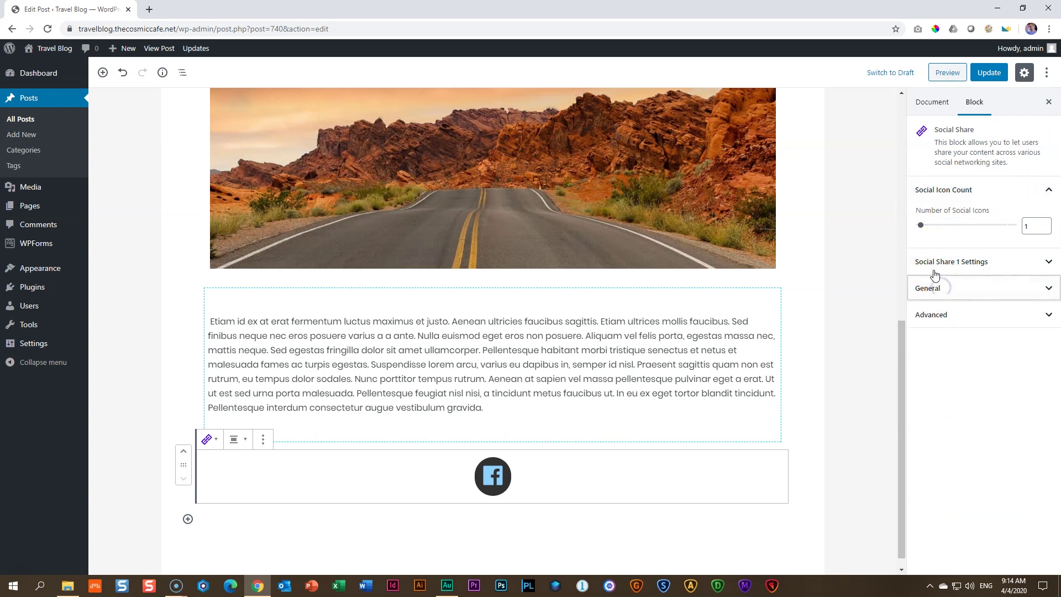
click(920, 225)
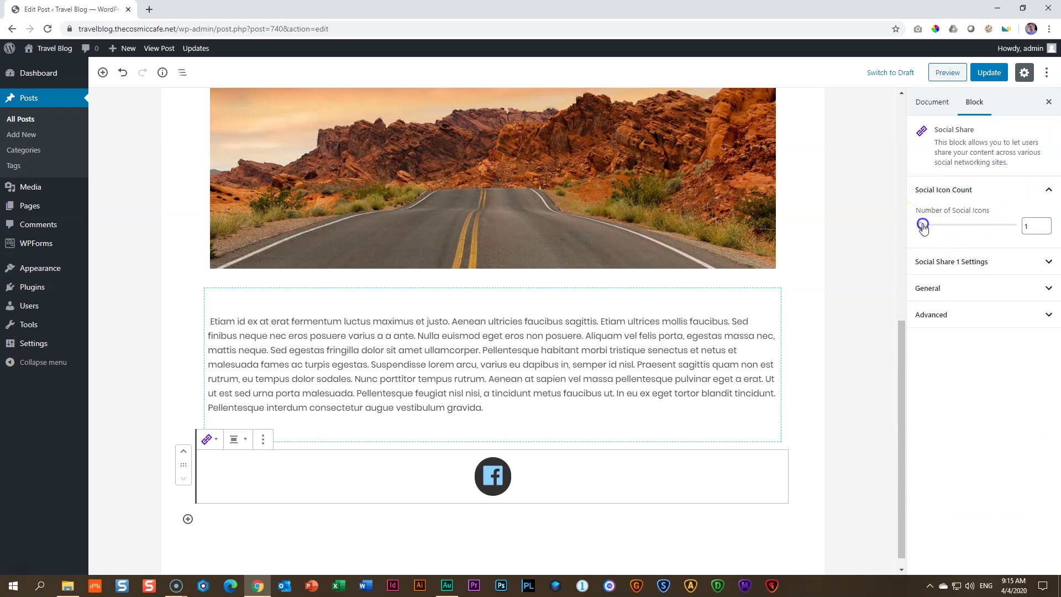
drag(922, 226, 944, 224)
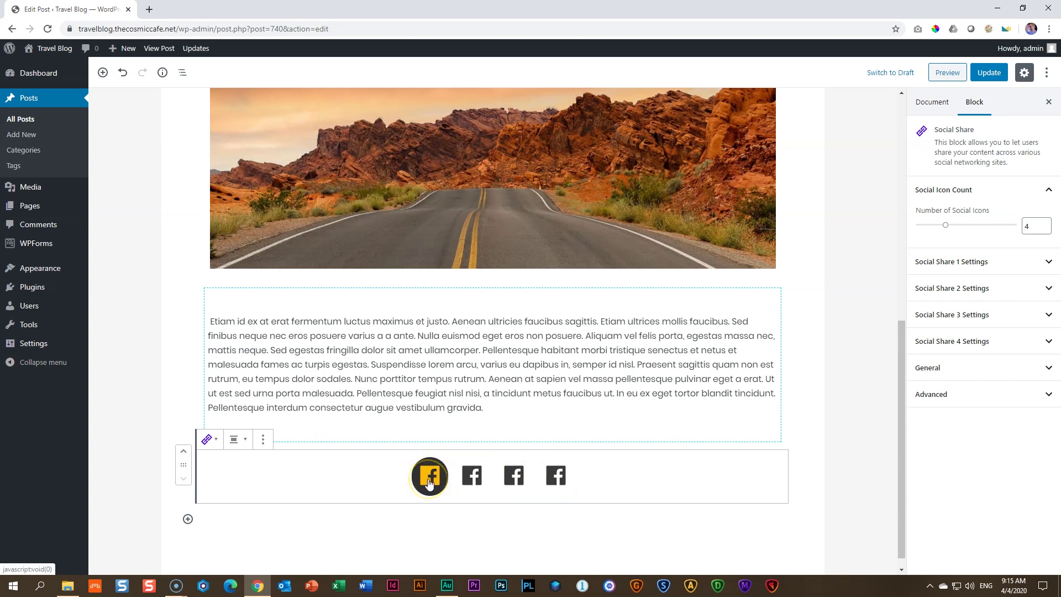
click(521, 475)
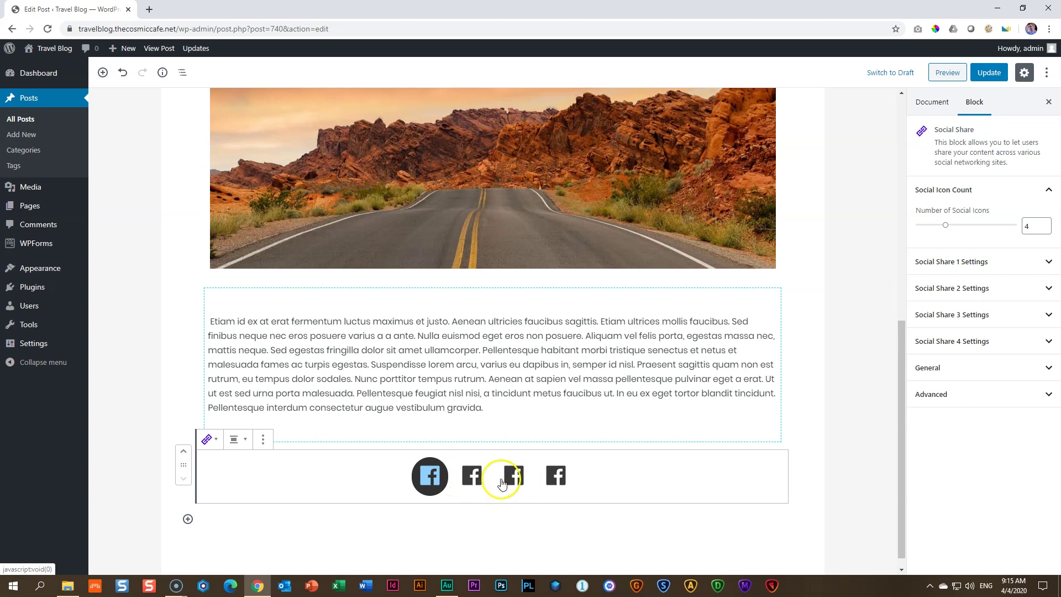
click(455, 485)
Step: Make the second share icon Twitter, using the bird glyph found by searching 'twit'
click(961, 293)
click(981, 325)
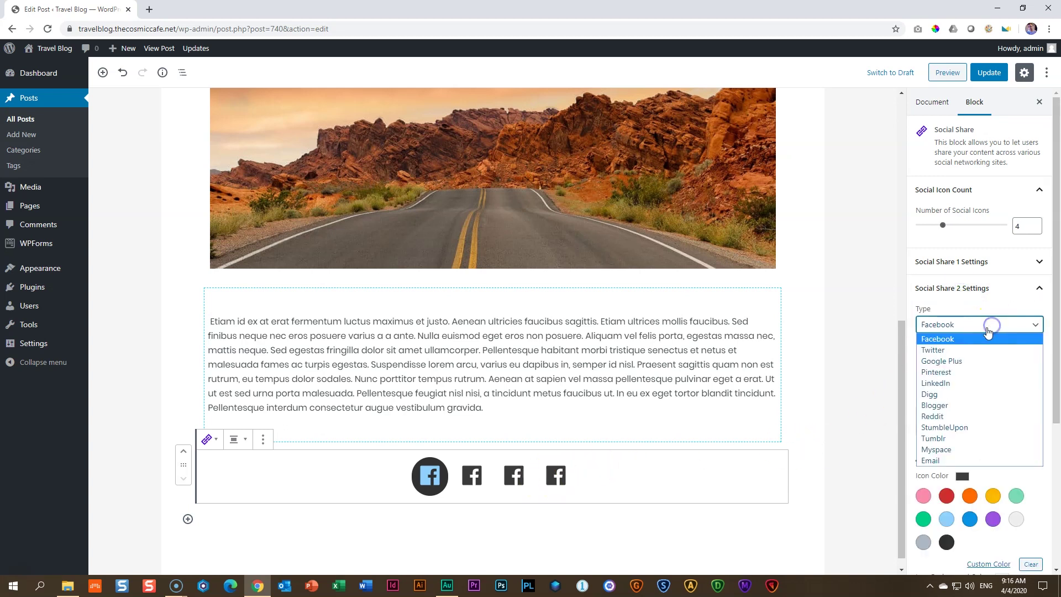
click(956, 349)
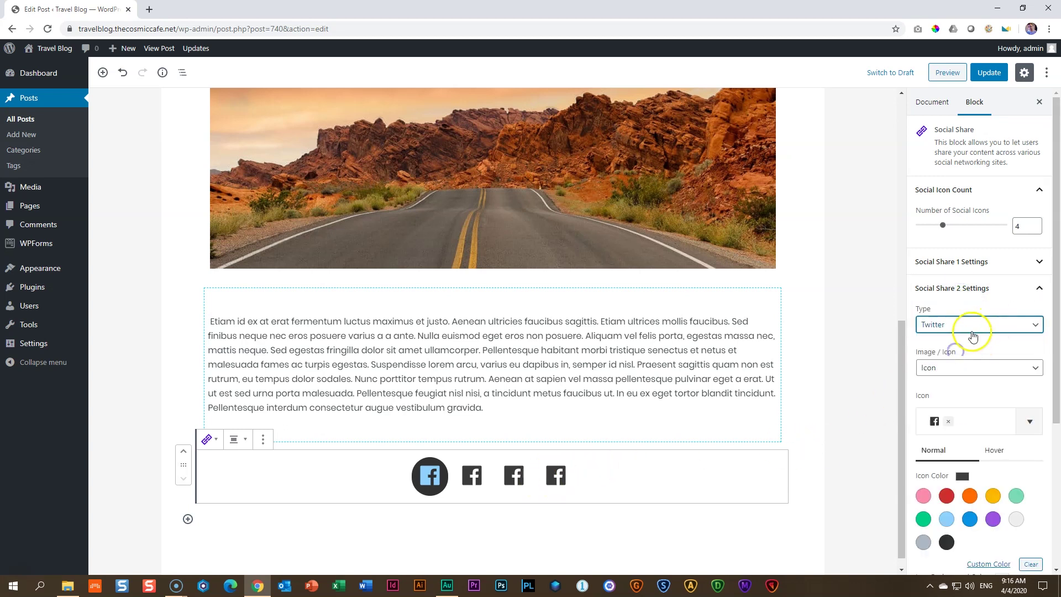
click(948, 421)
click(959, 422)
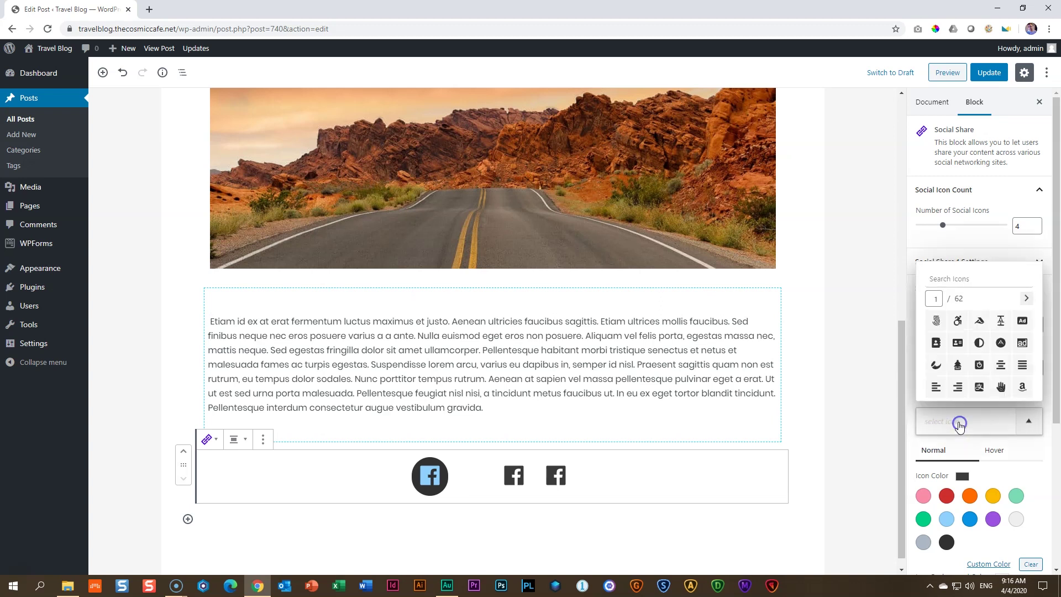
text(twit)
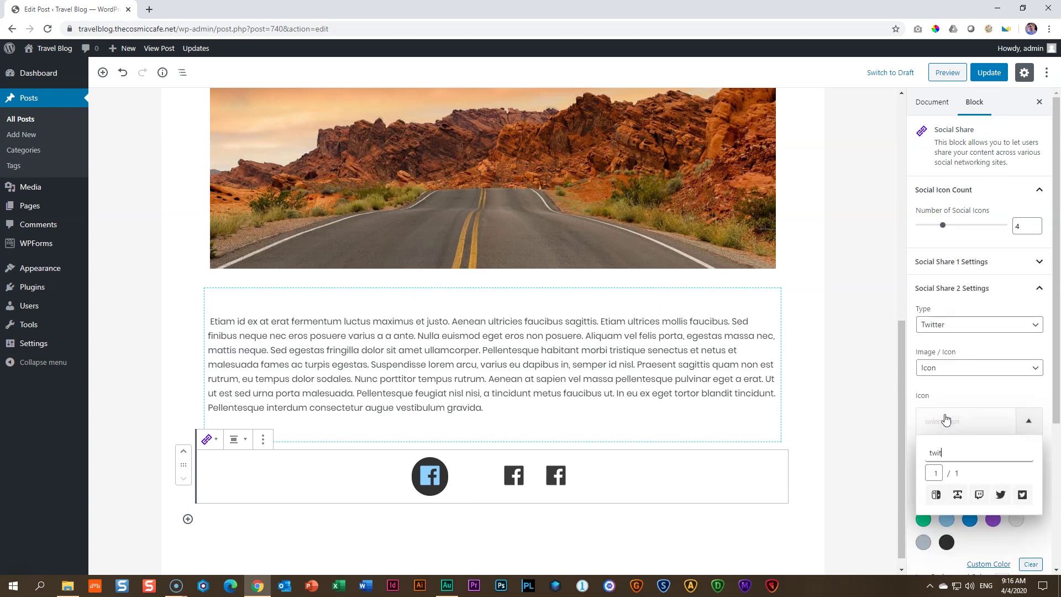
click(1000, 494)
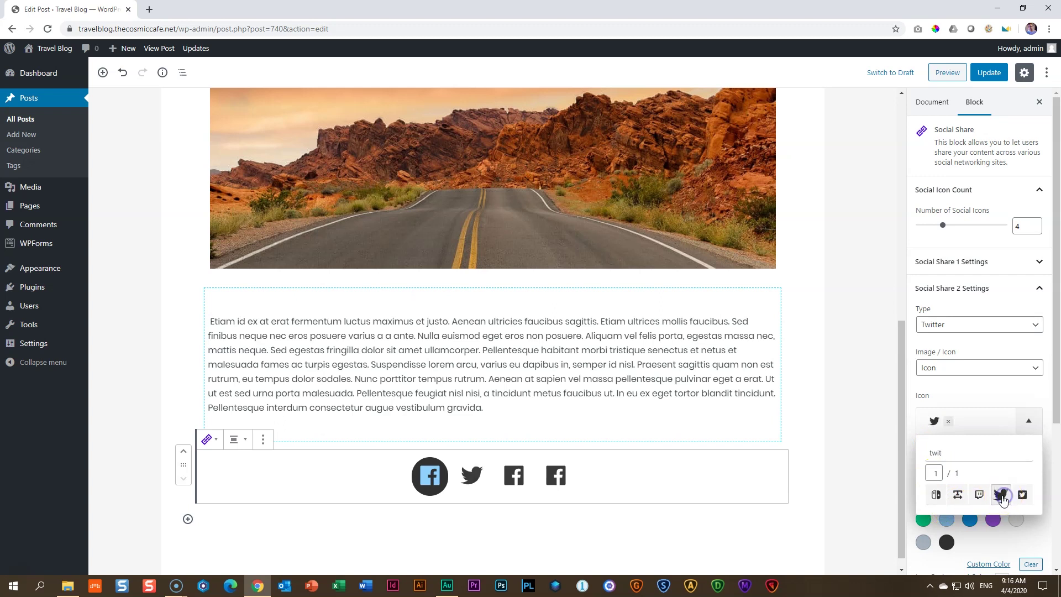
click(1033, 388)
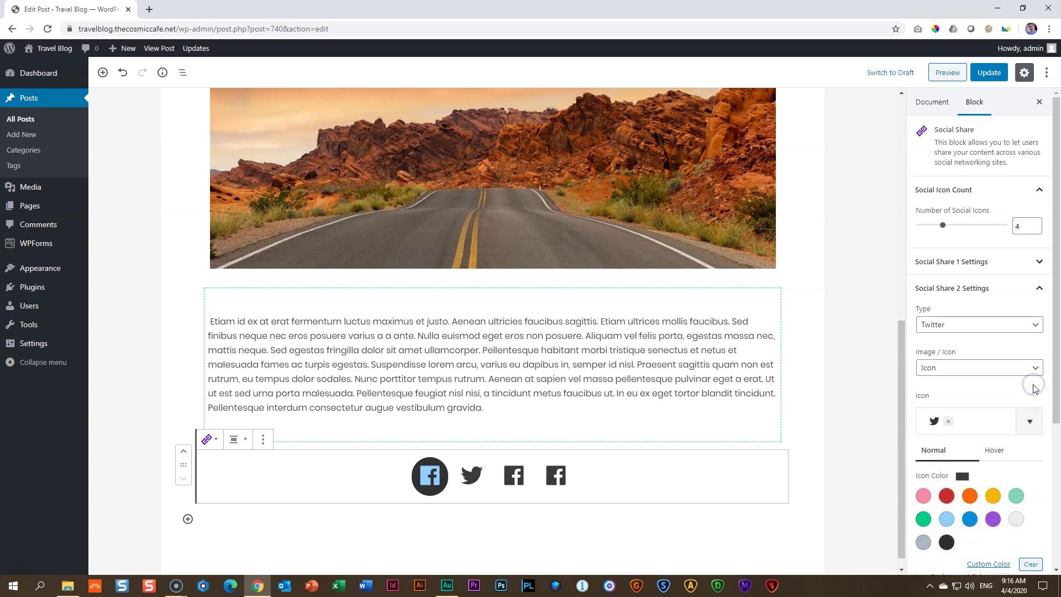
click(950, 288)
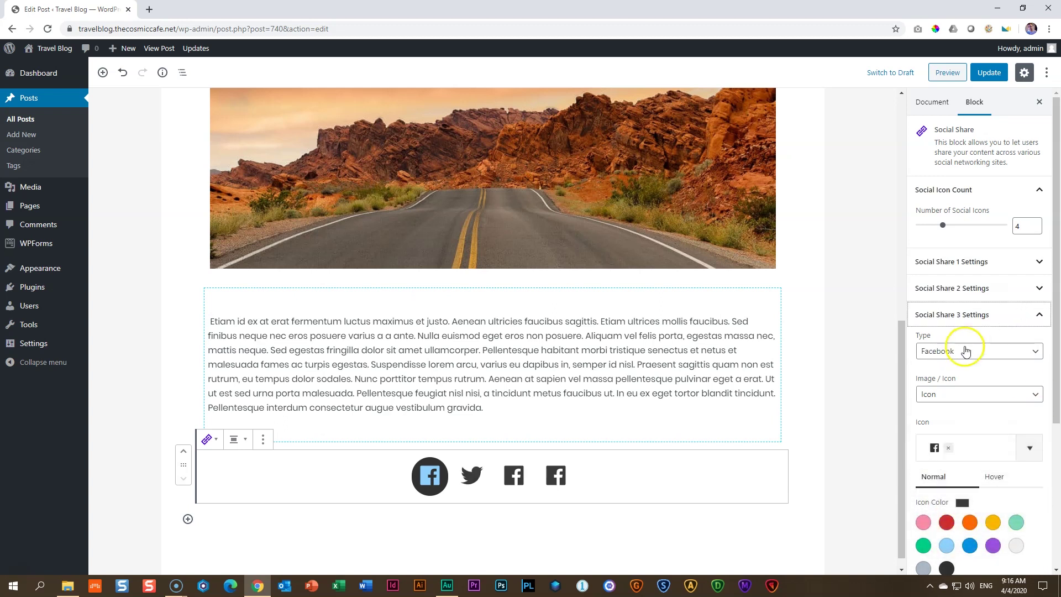
Step: Make the third share icon LinkedIn, using the glyph found by searching 'link'
click(963, 351)
click(956, 410)
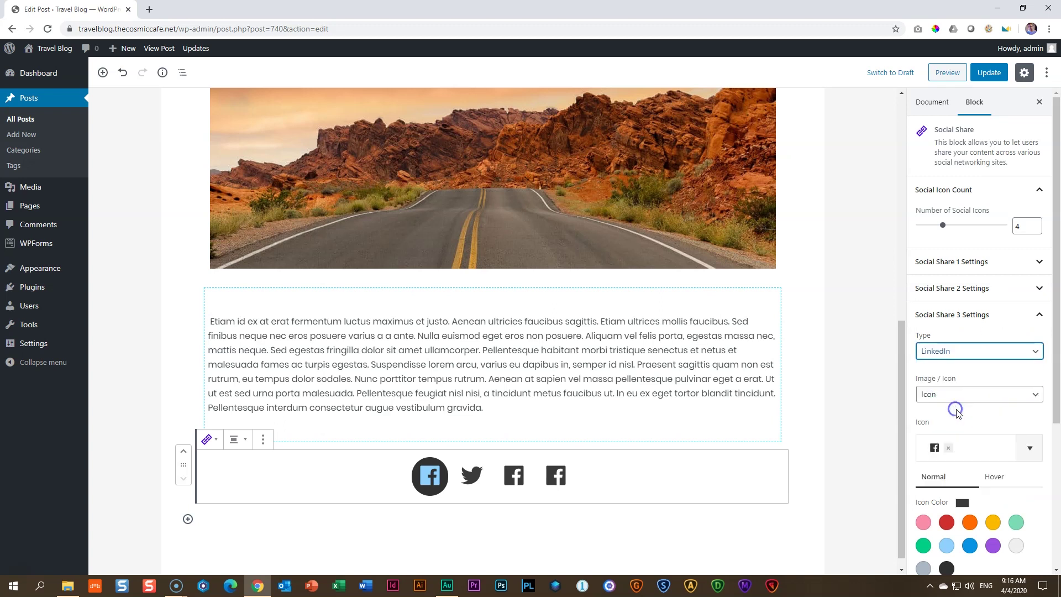
click(948, 447)
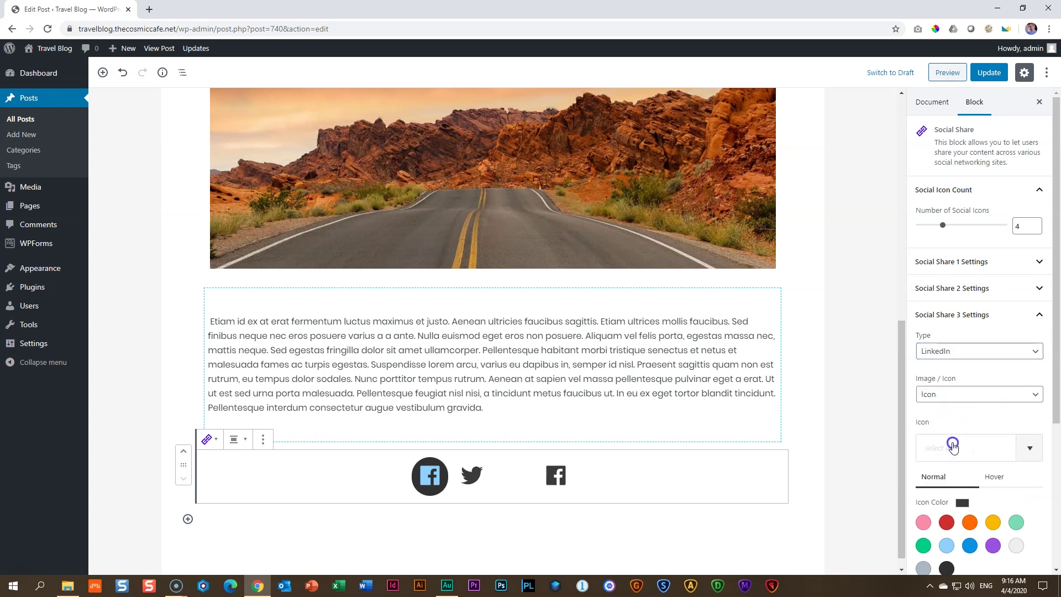
click(951, 448)
text(link)
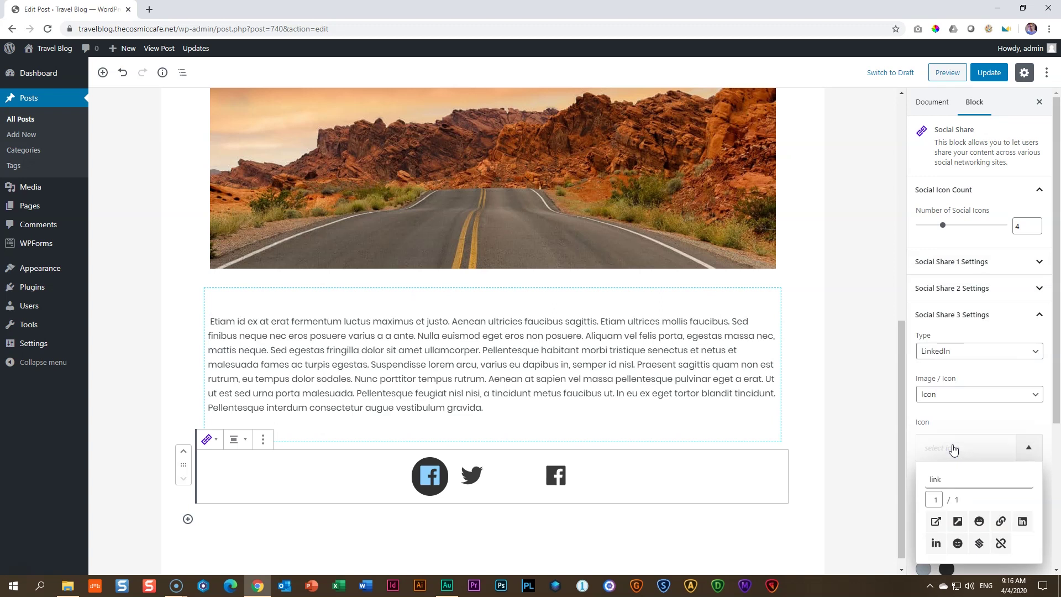
click(936, 543)
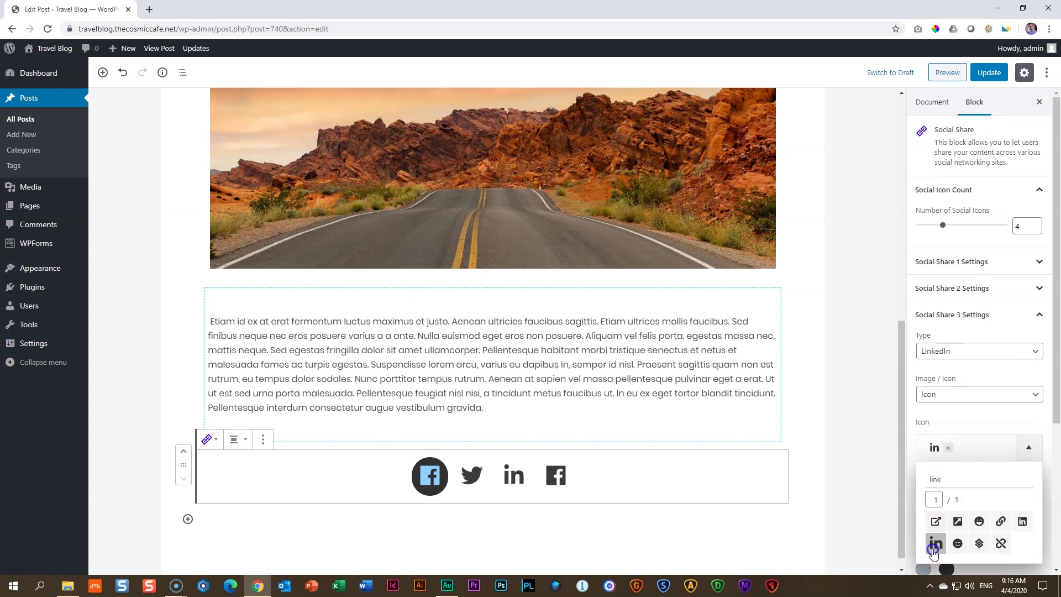
click(1005, 424)
click(1019, 314)
Step: Make the fourth share icon Pinterest, using the glyph found by searching 'pinte'
click(988, 341)
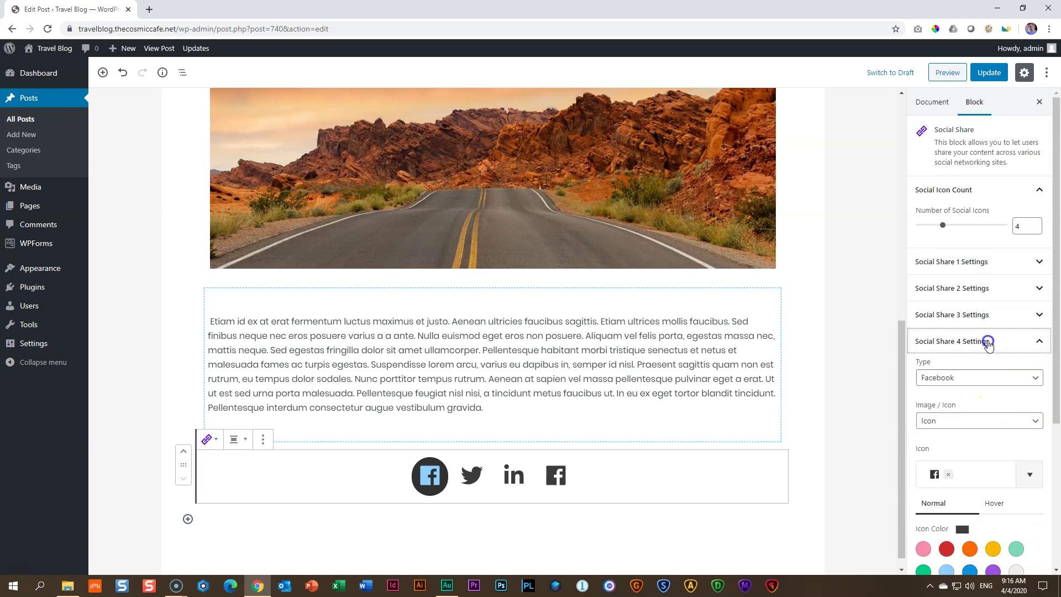
click(962, 378)
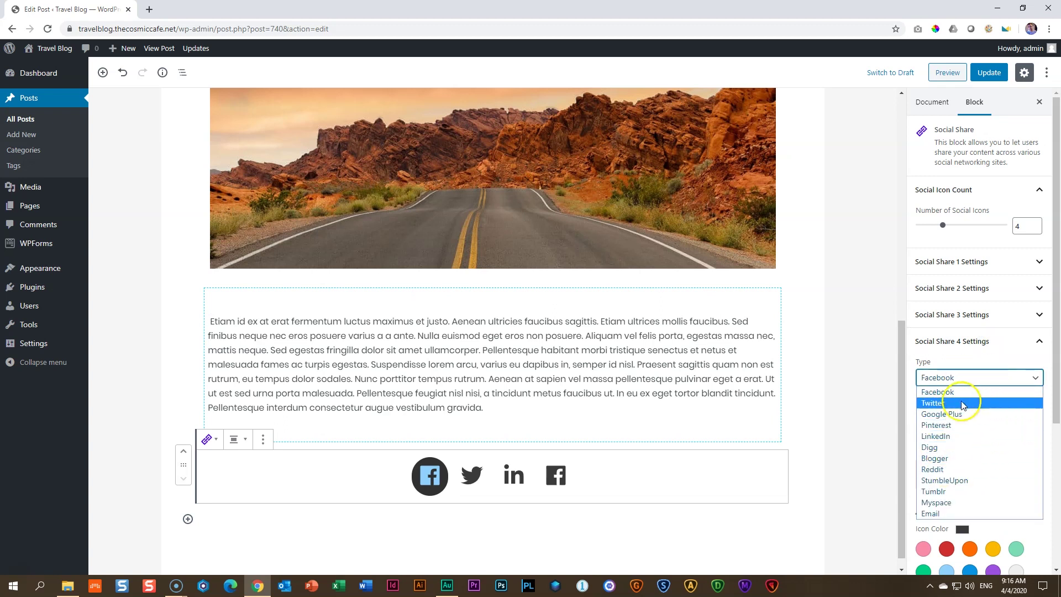
click(942, 425)
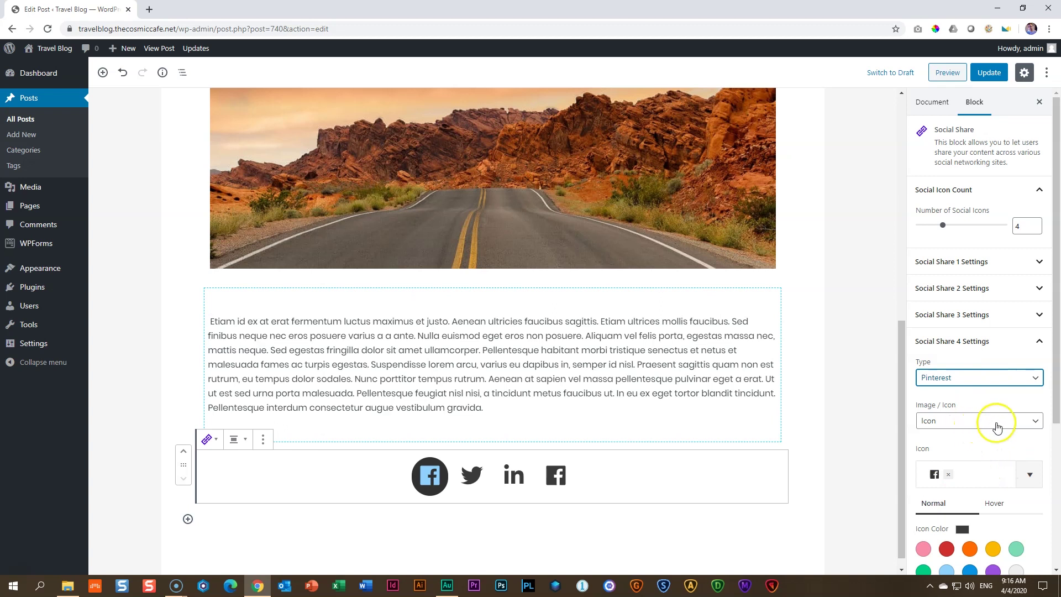
click(950, 474)
click(955, 474)
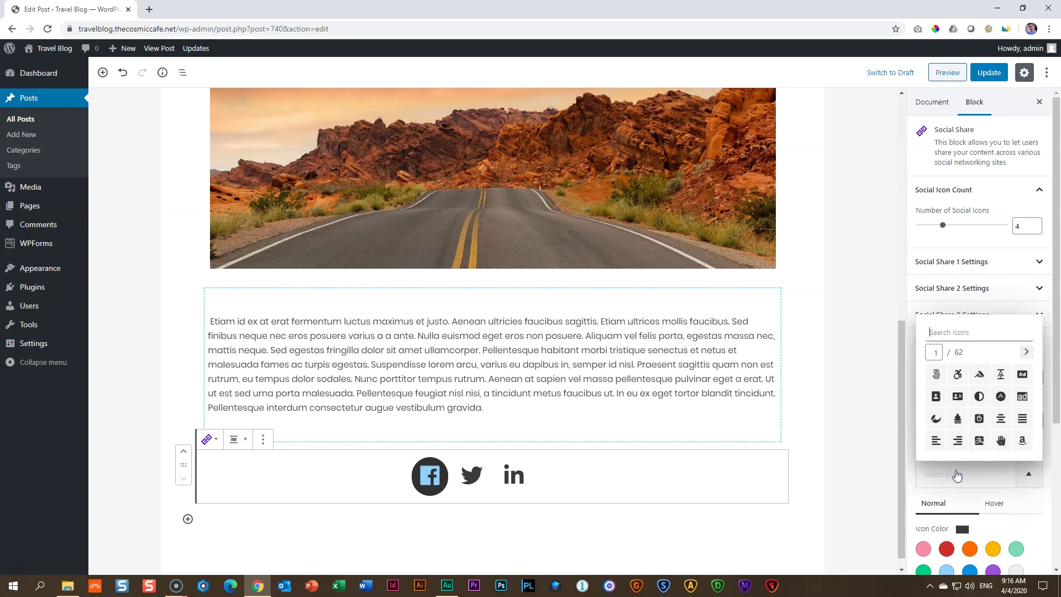
text(pinte)
click(936, 441)
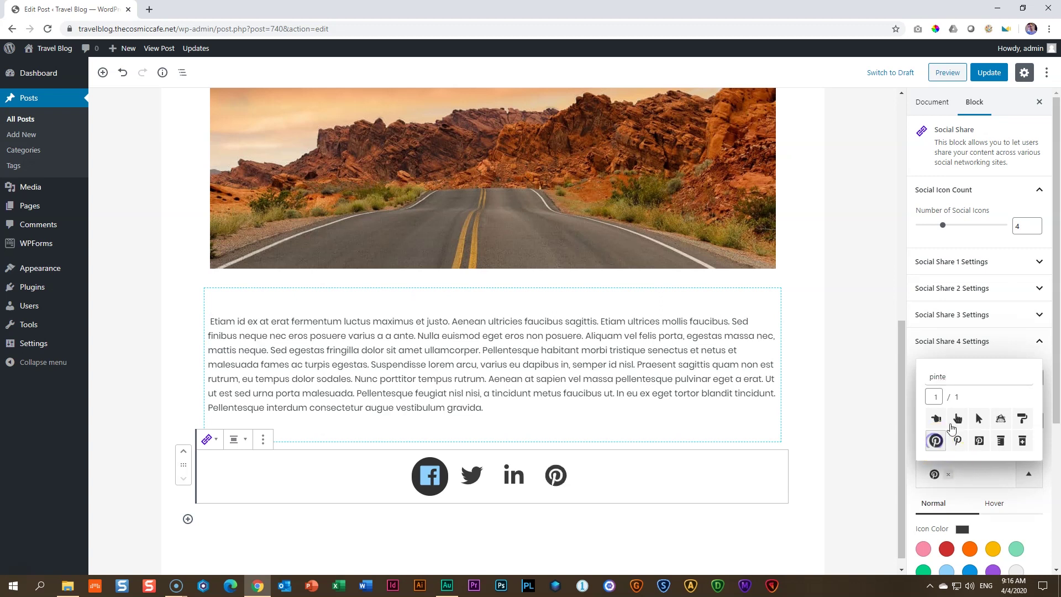
click(1015, 341)
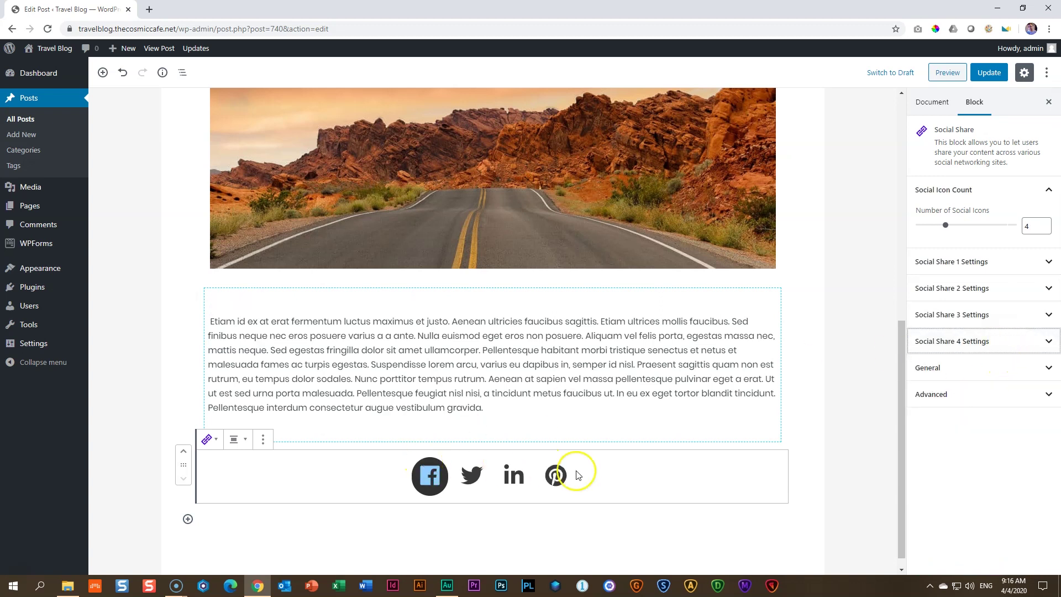
Step: Update the post and preview it, scrolling down to the four share icons
click(985, 77)
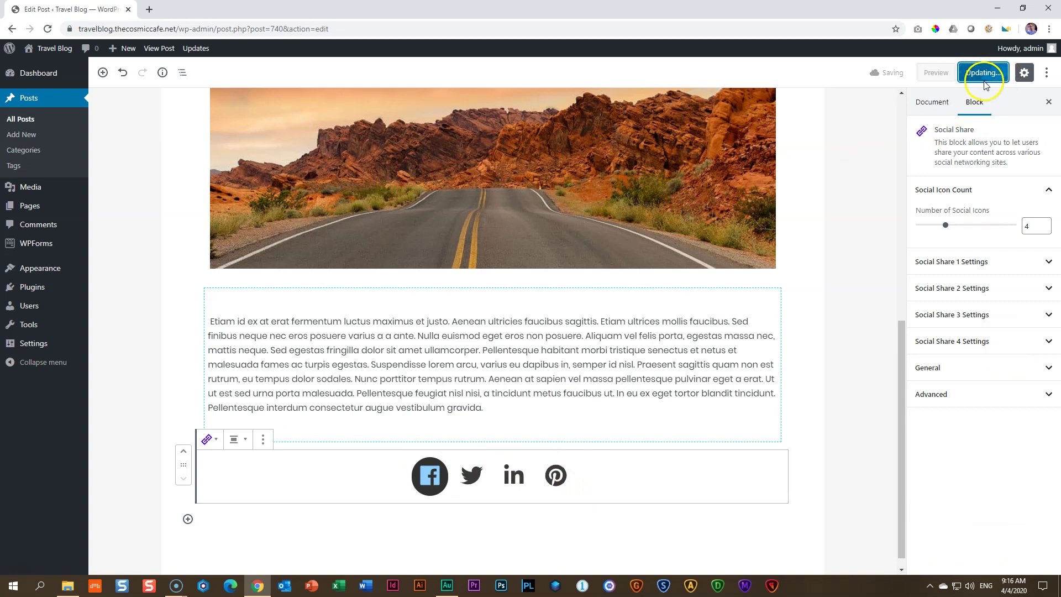
click(933, 72)
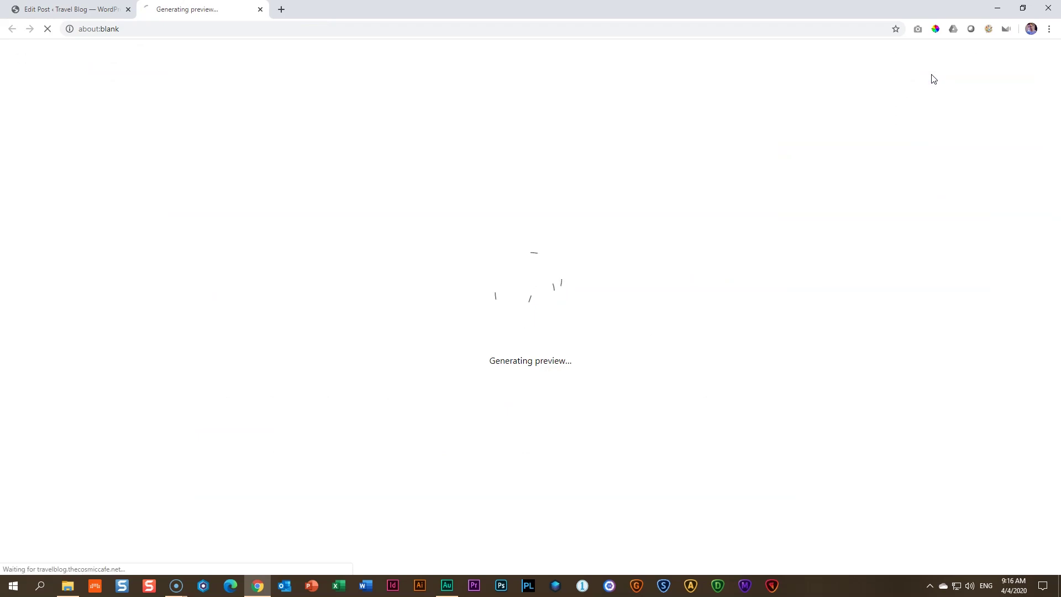
scroll(602, 230, down, 1)
scroll(601, 227, down, 10)
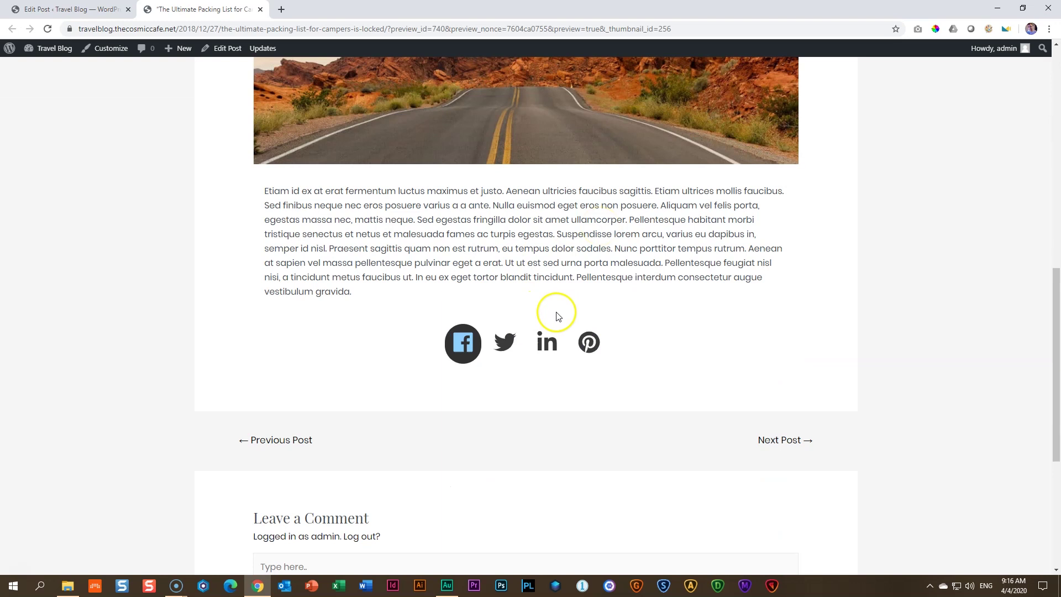
Step: Switch the share icons' layout to Vertical, then back to Horizontal
click(78, 8)
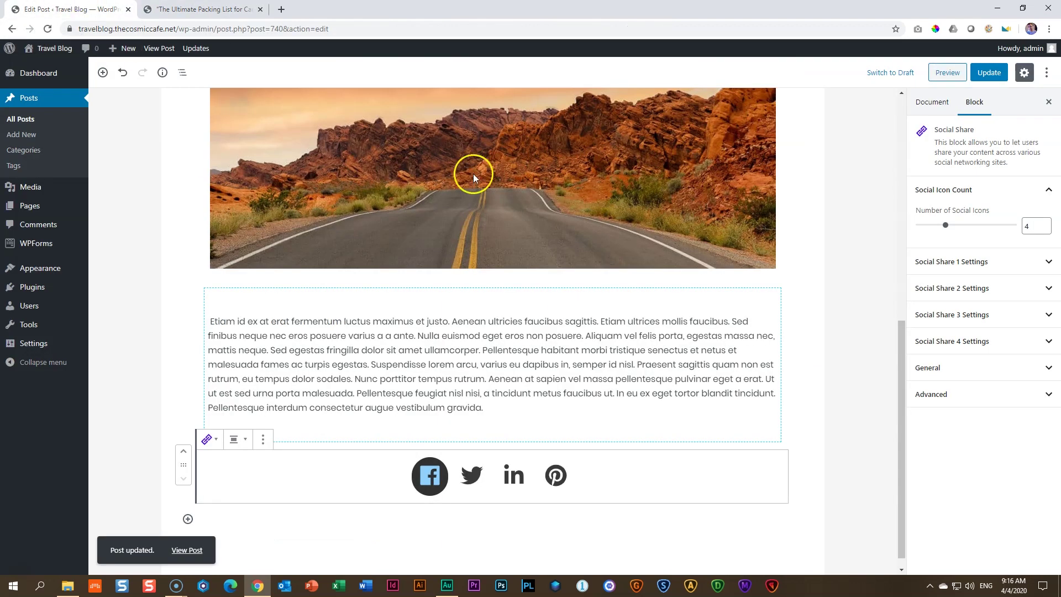
click(947, 367)
scroll(1058, 341, down, 2)
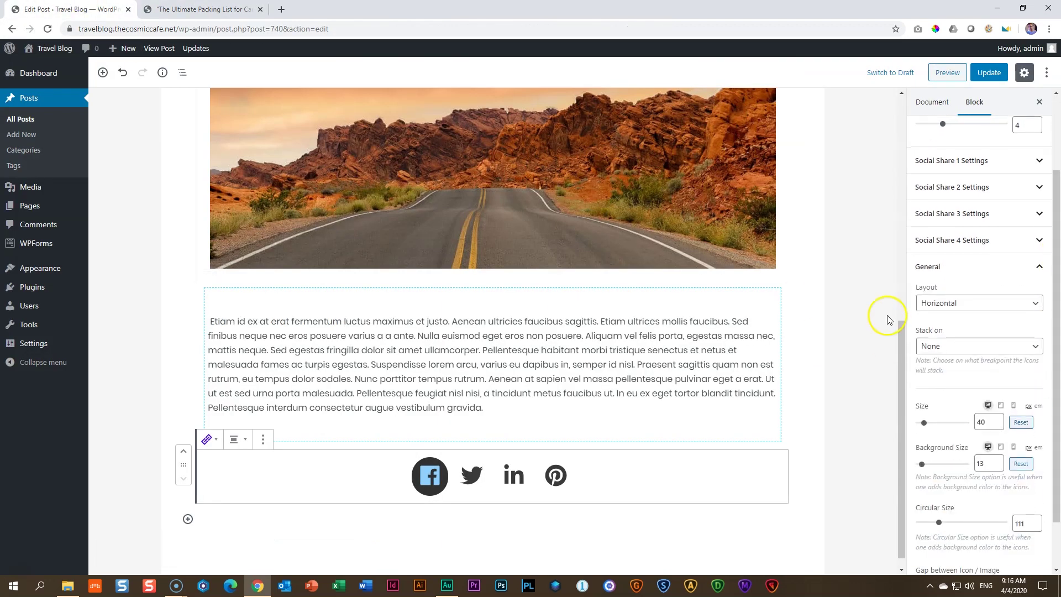
click(941, 305)
click(934, 329)
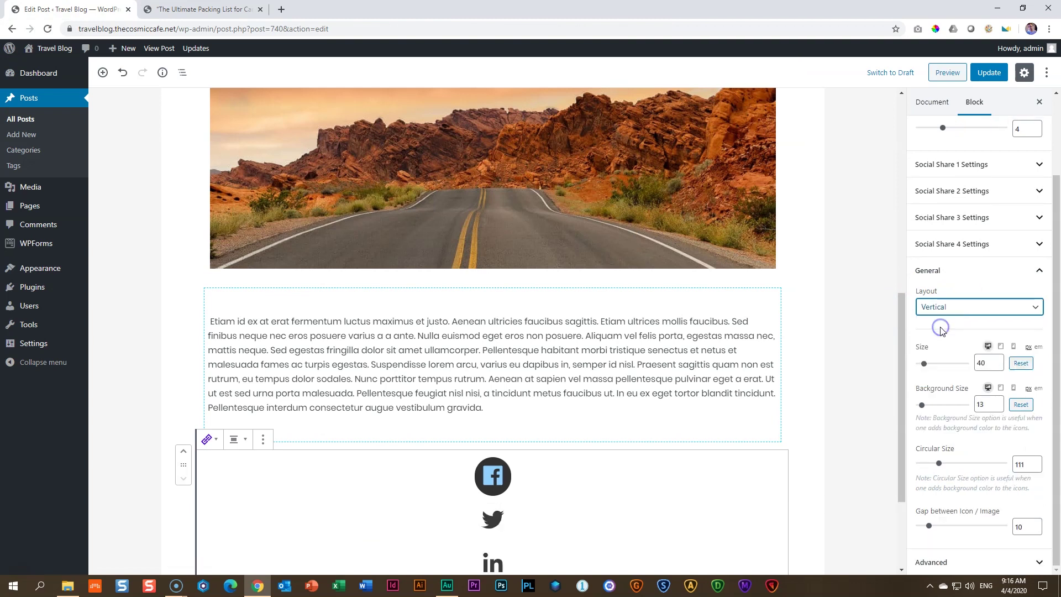
scroll(453, 364, down, 2)
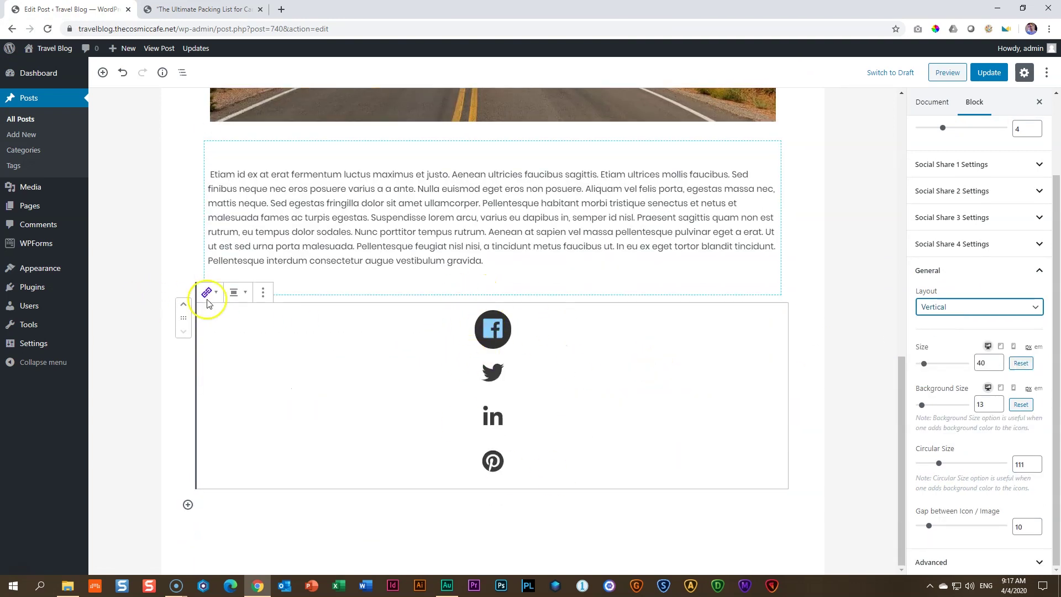
click(977, 311)
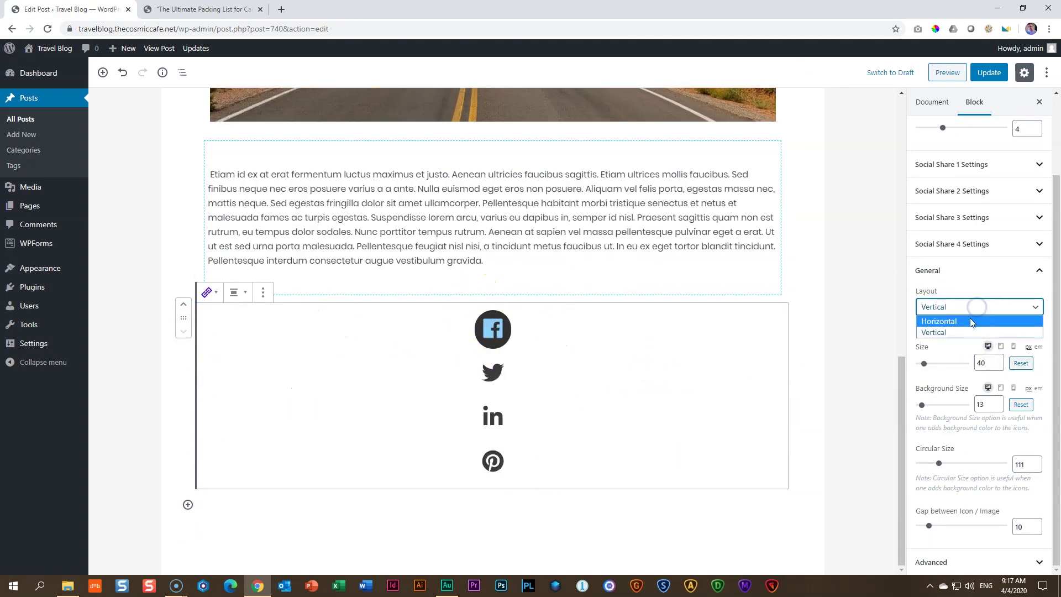
click(973, 319)
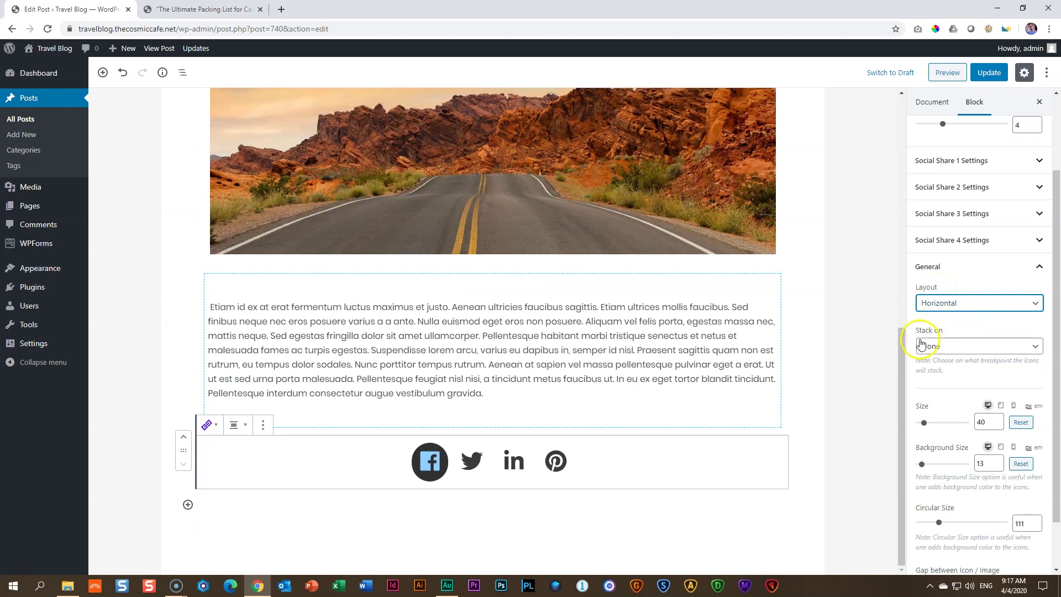
Step: Try Stack on Desktop and Mobile, then leave Stack on set to None
click(950, 347)
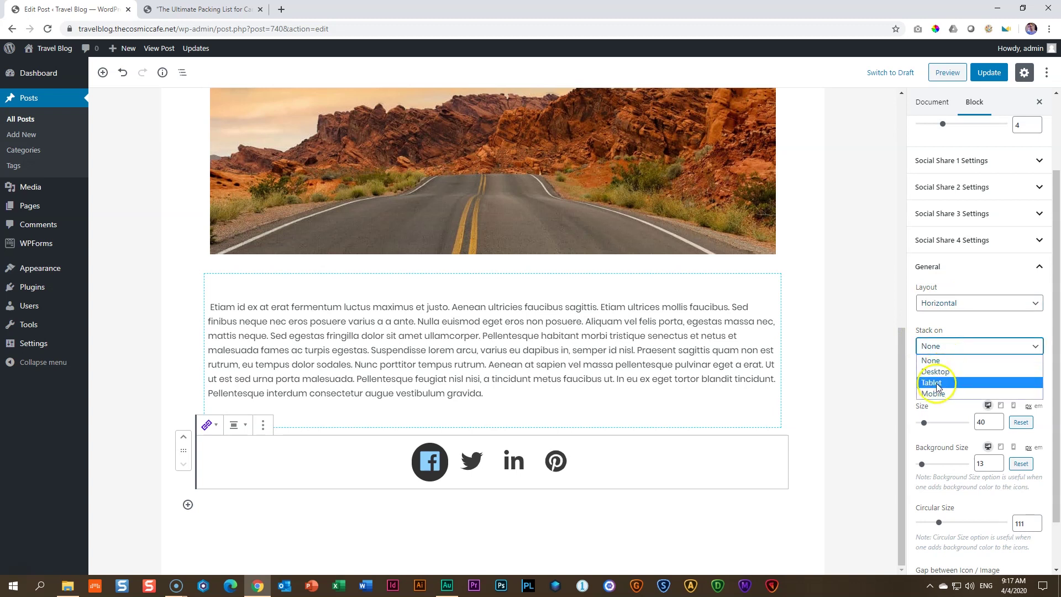
click(937, 371)
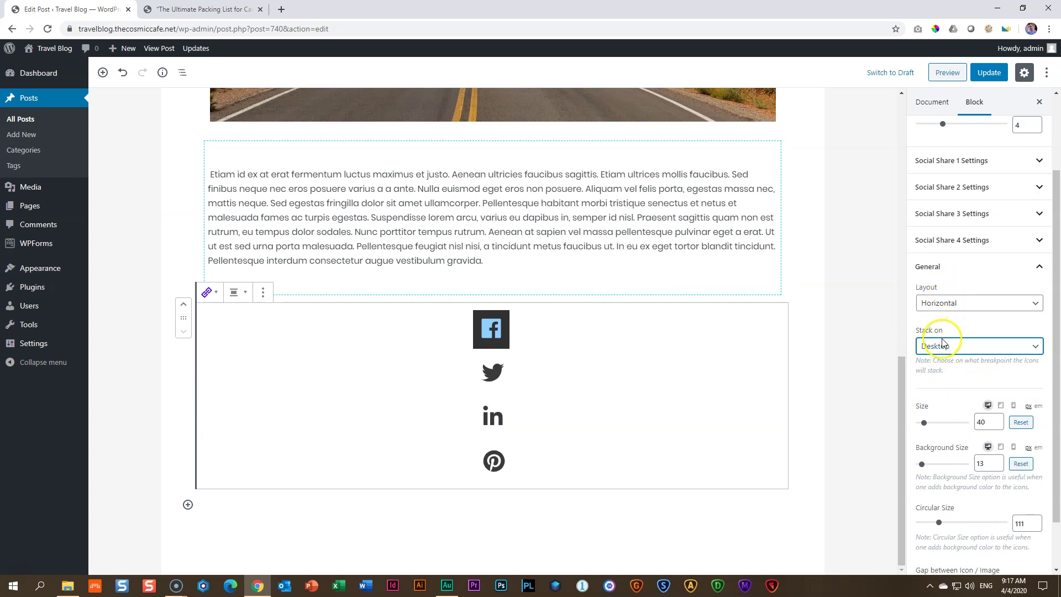
click(944, 348)
click(939, 361)
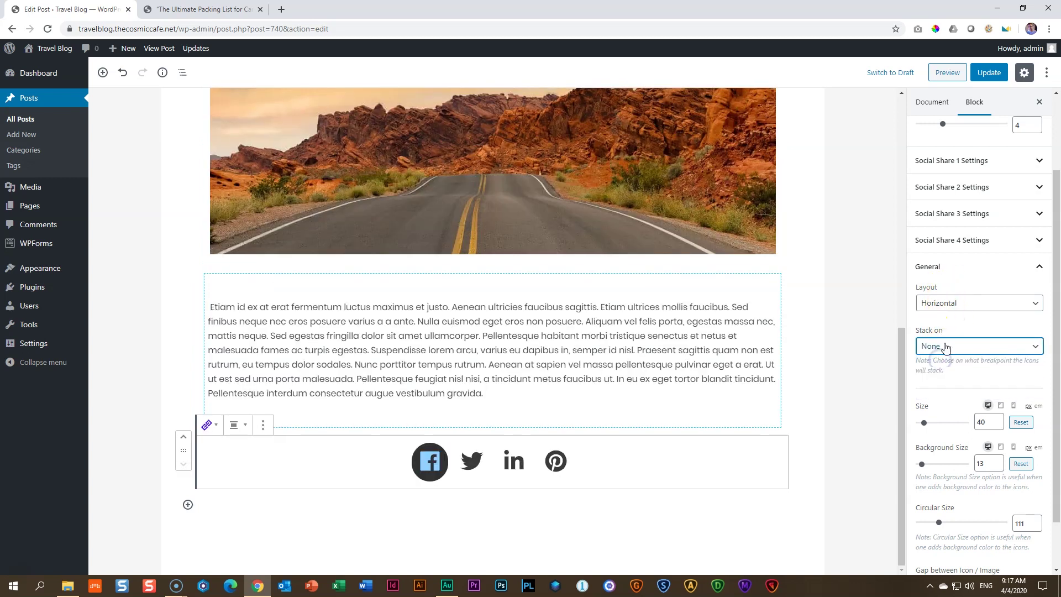
click(945, 347)
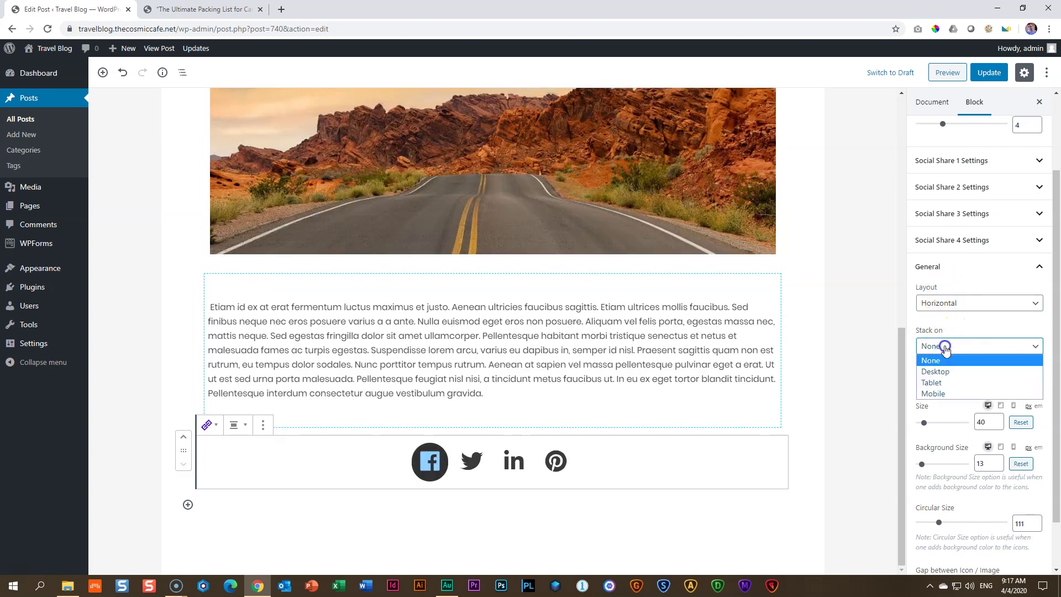
click(939, 393)
click(938, 348)
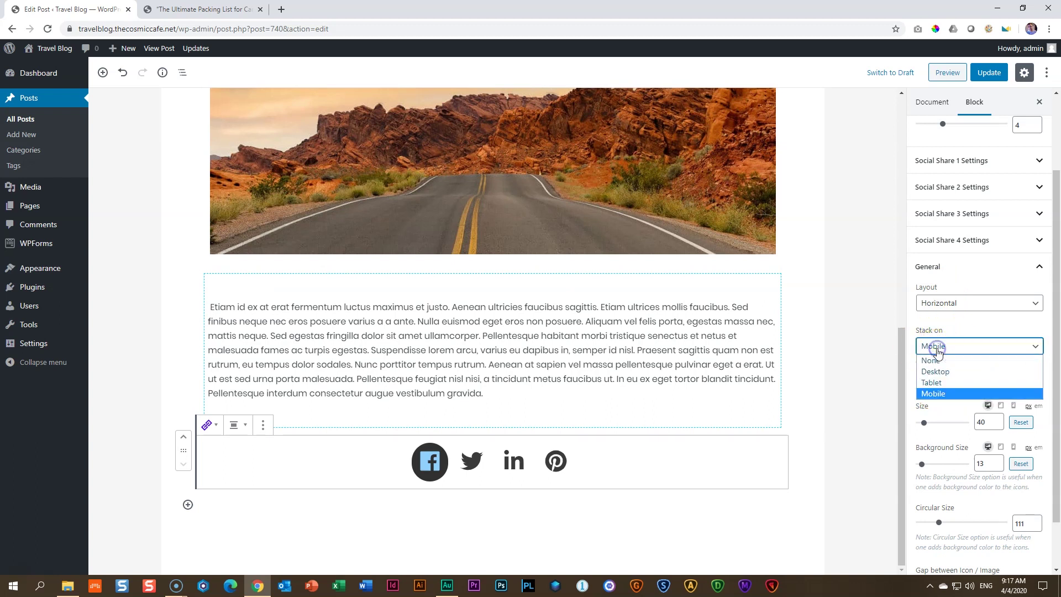
click(934, 360)
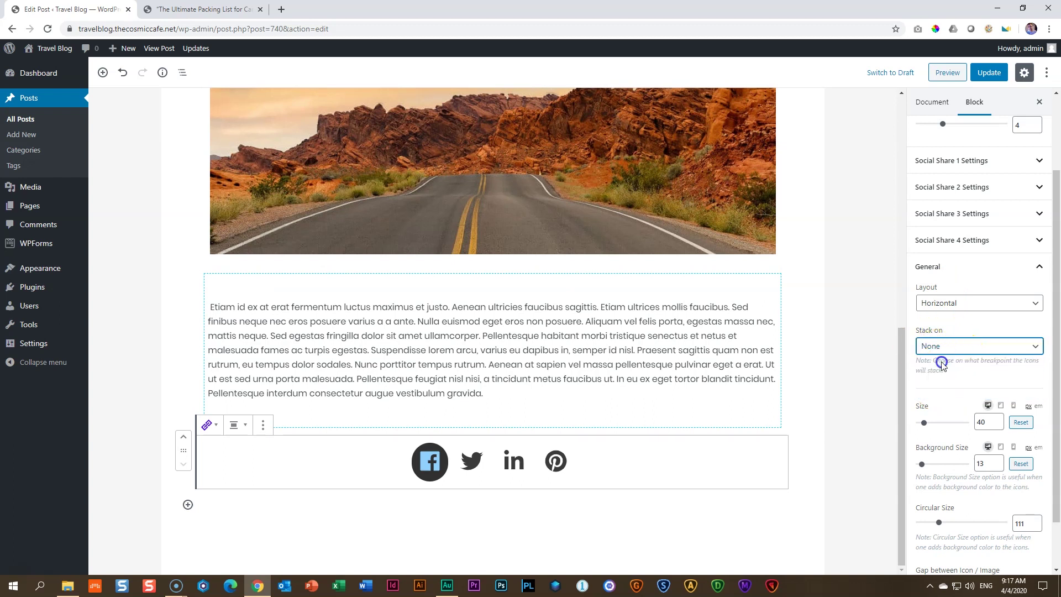
click(956, 330)
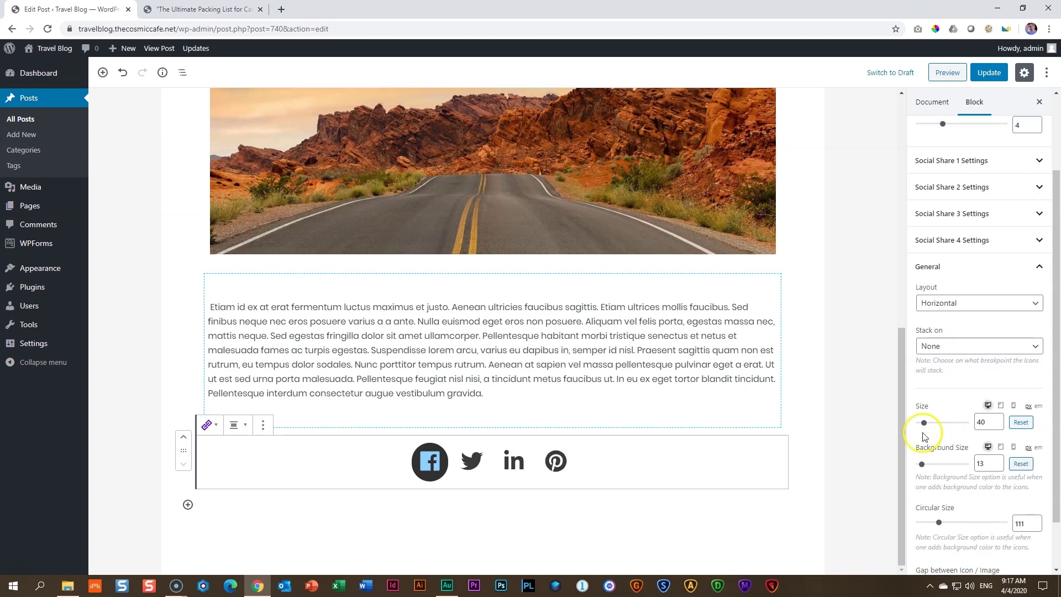
Step: Set icon Size to 45, Gap to 15, and Circular and Background Size to 0
mouse_move(924, 423)
mouse_down()
mouse_move(940, 422)
mouse_move(928, 427)
mouse_up()
scroll(1020, 423, down, 1)
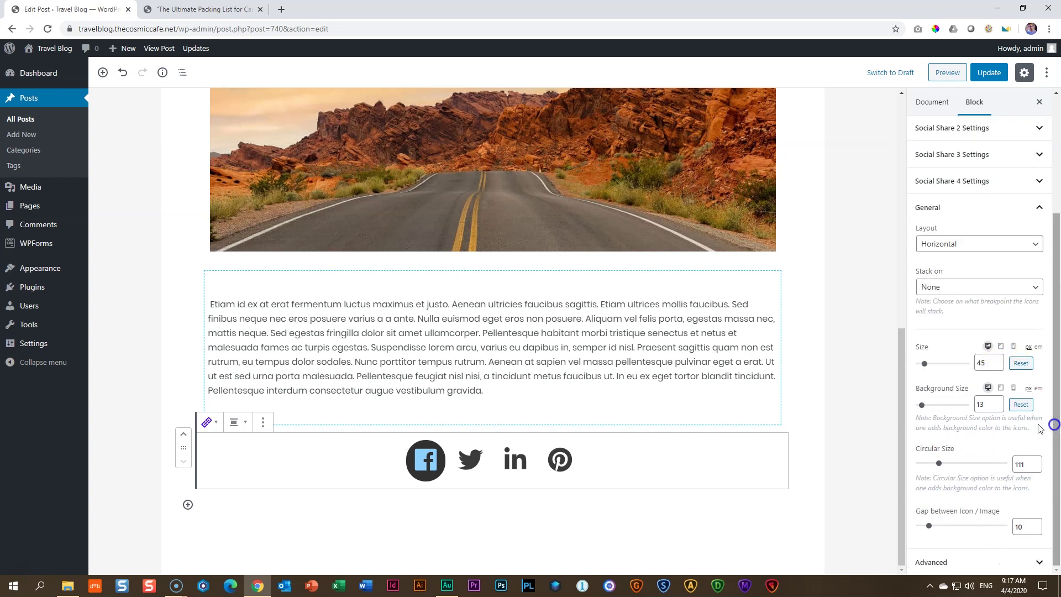
drag(953, 464, 953, 464)
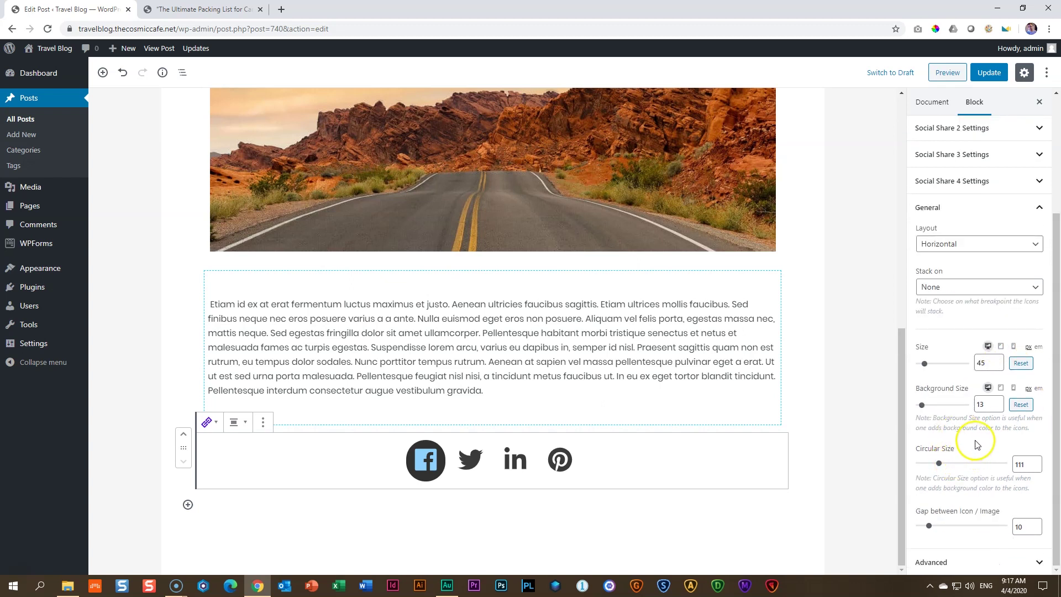
click(930, 526)
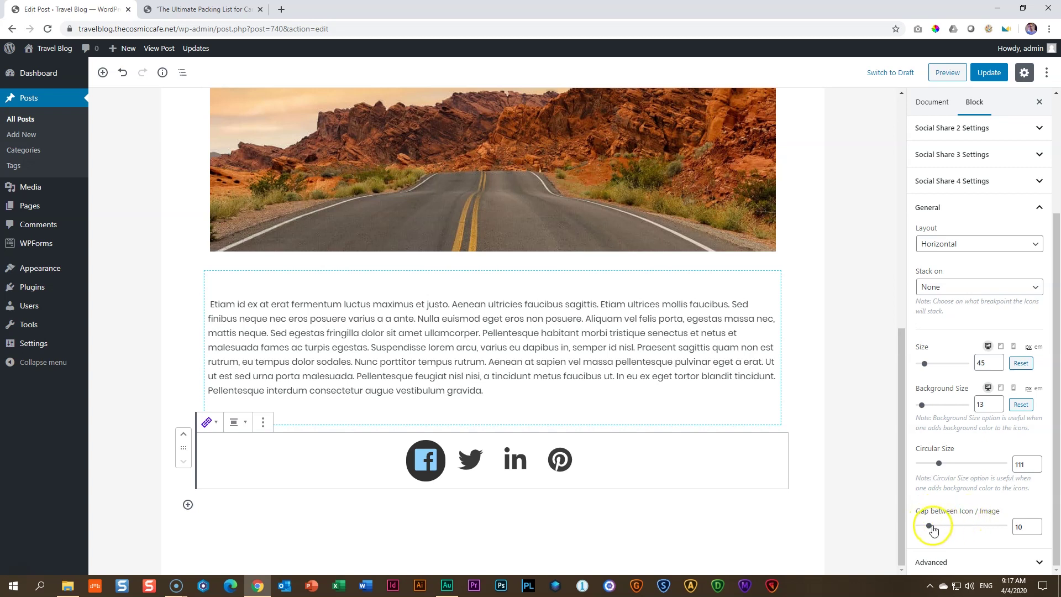
mouse_move(931, 527)
mouse_down()
mouse_move(967, 527)
mouse_move(933, 528)
mouse_up()
click(939, 464)
drag(938, 465, 910, 467)
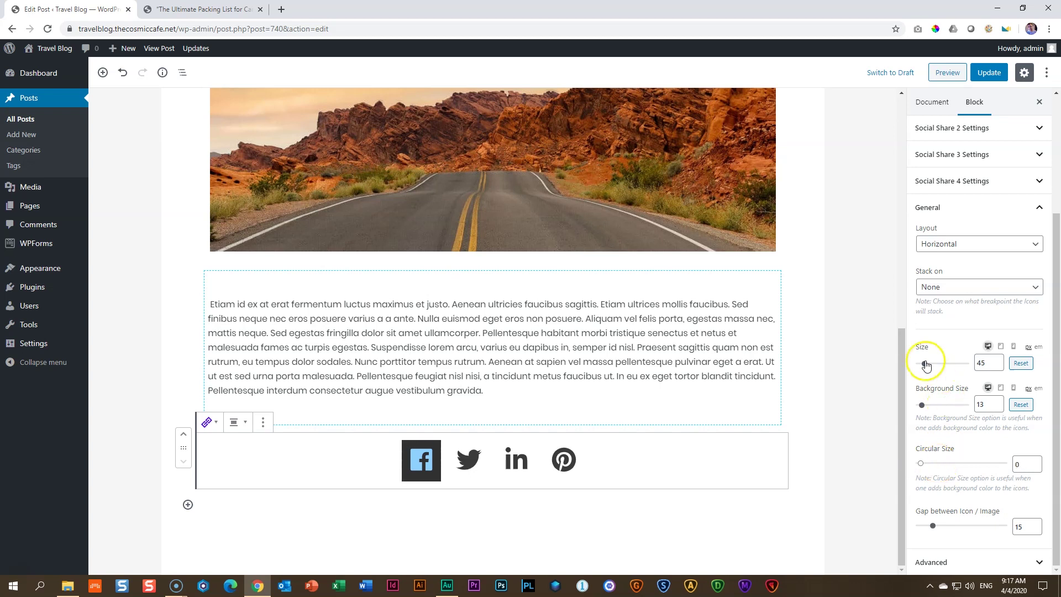
drag(918, 408, 914, 409)
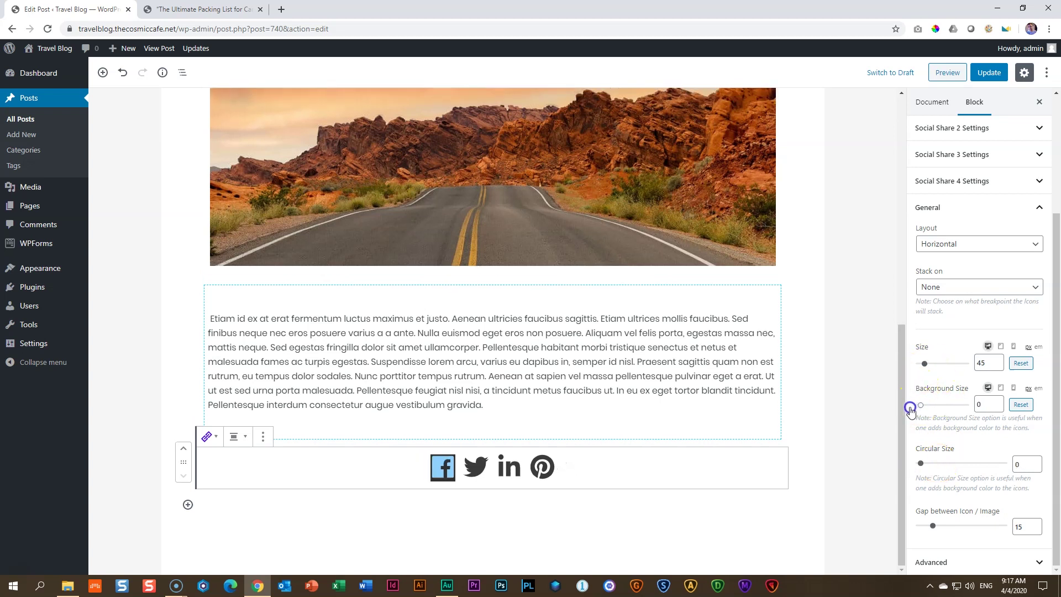
Step: Make the Facebook icon plain black with no background colour
scroll(946, 246, up, 3)
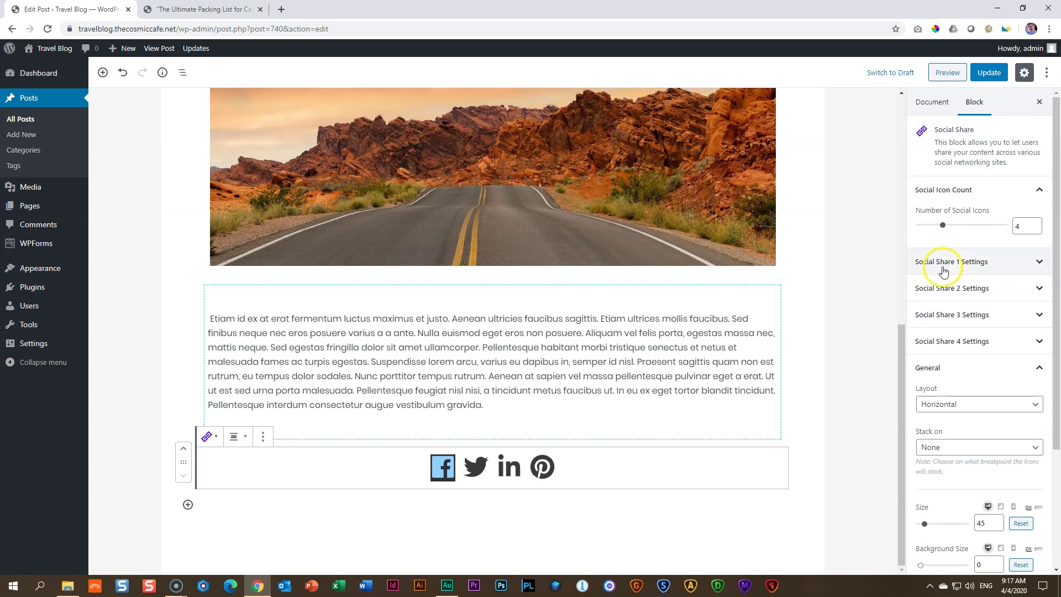
click(943, 262)
scroll(1014, 406, down, 4)
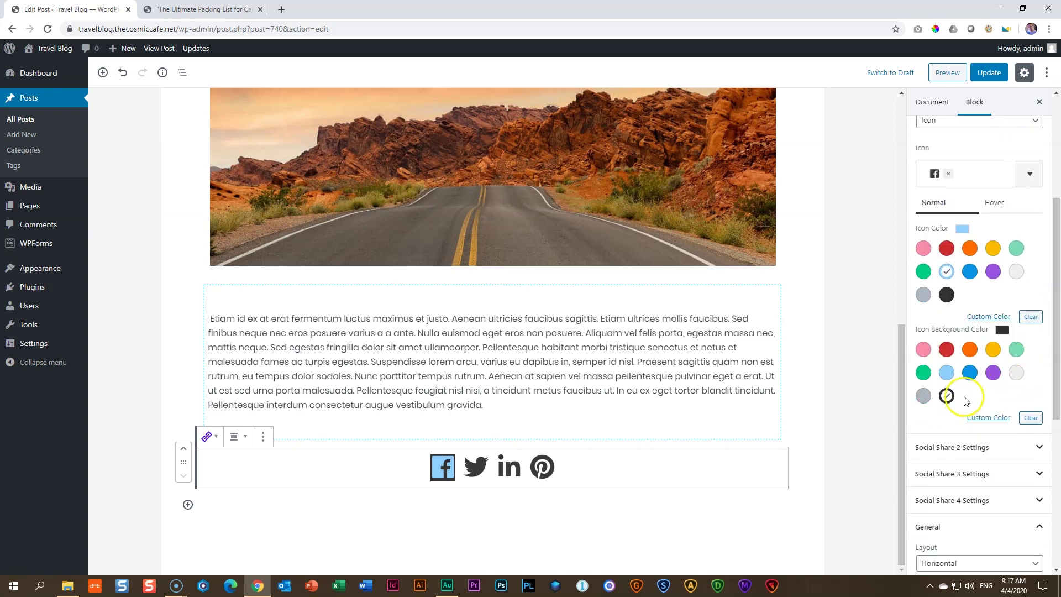
click(1031, 418)
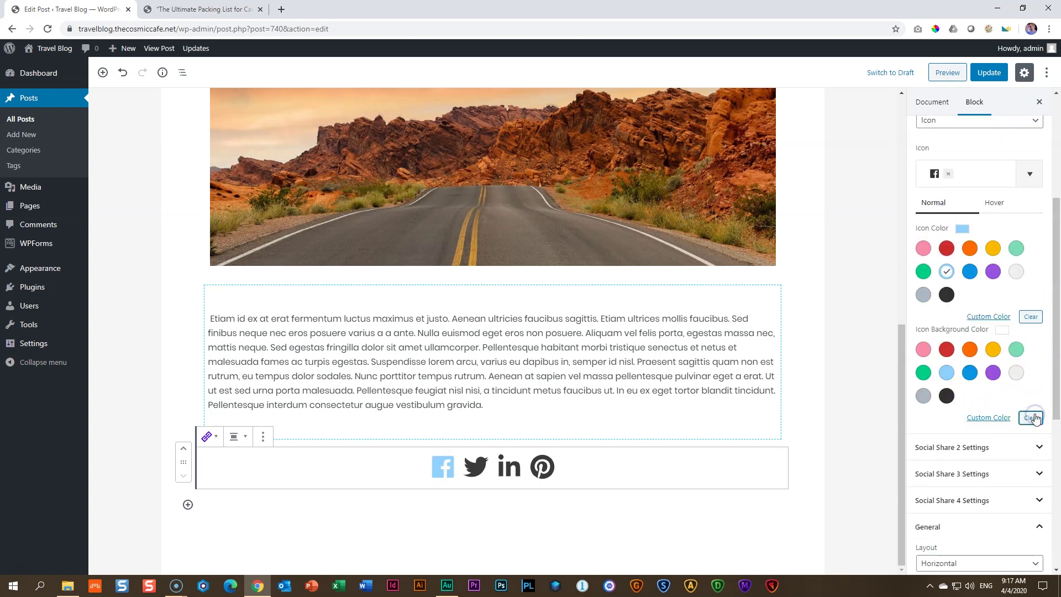
click(1031, 317)
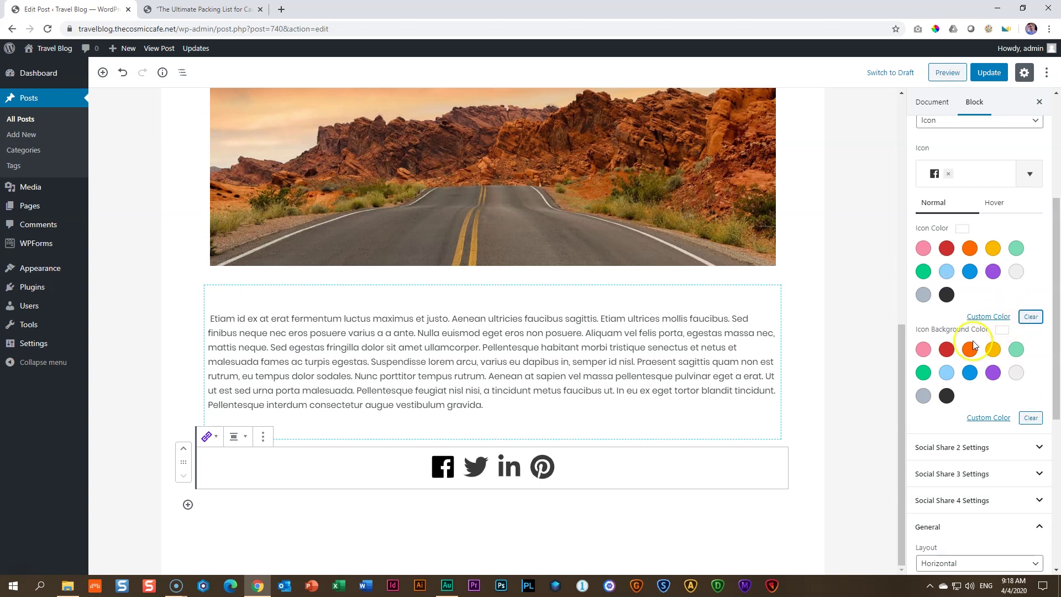
click(946, 294)
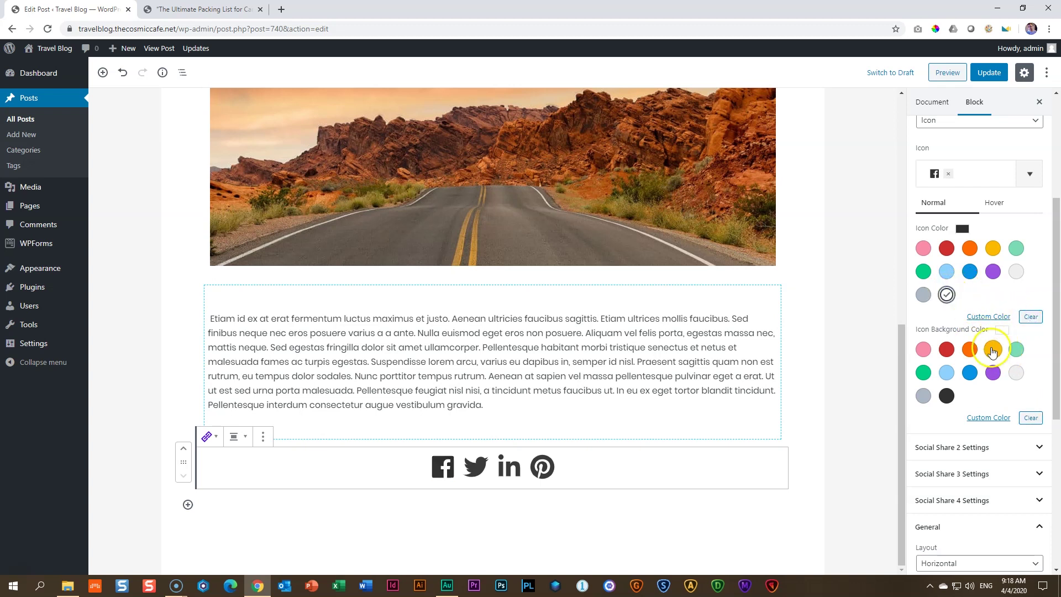
scroll(959, 229, up, 4)
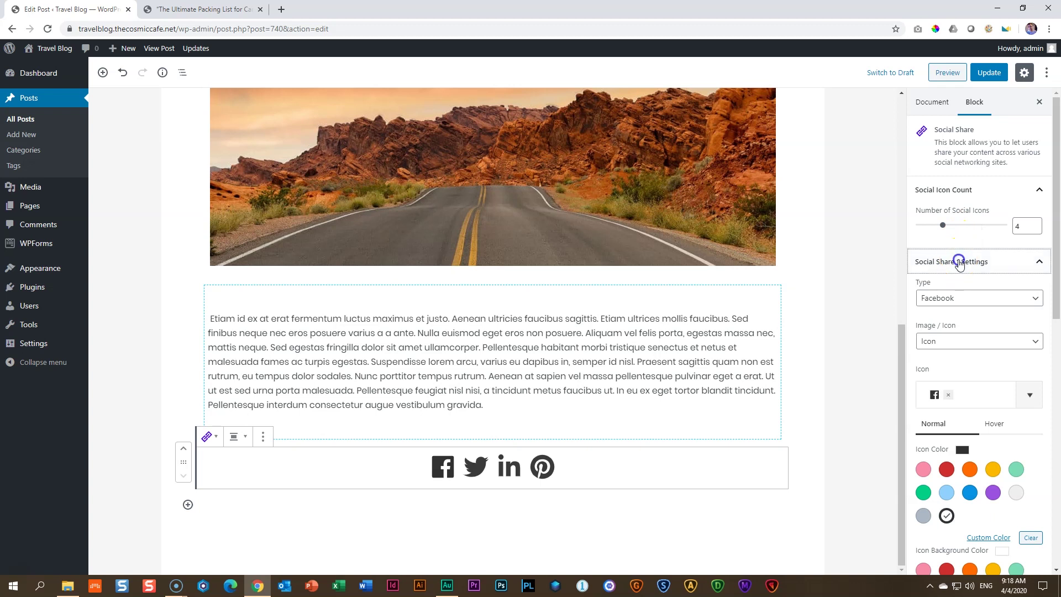
click(960, 263)
Step: Widen the icon gap to 42 and update the post
scroll(989, 360, down, 3)
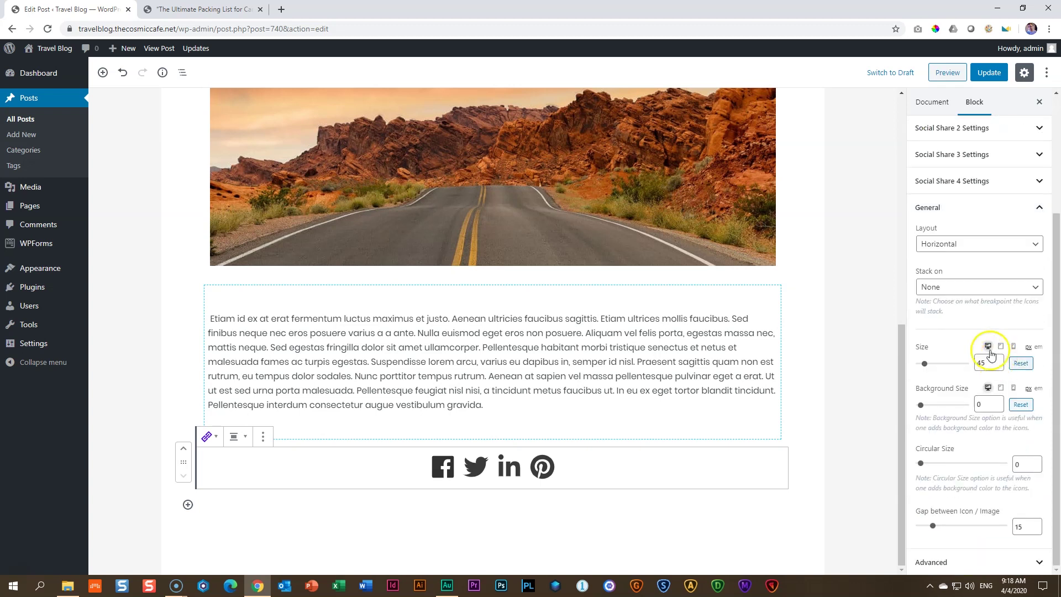
click(935, 525)
drag(935, 525, 956, 526)
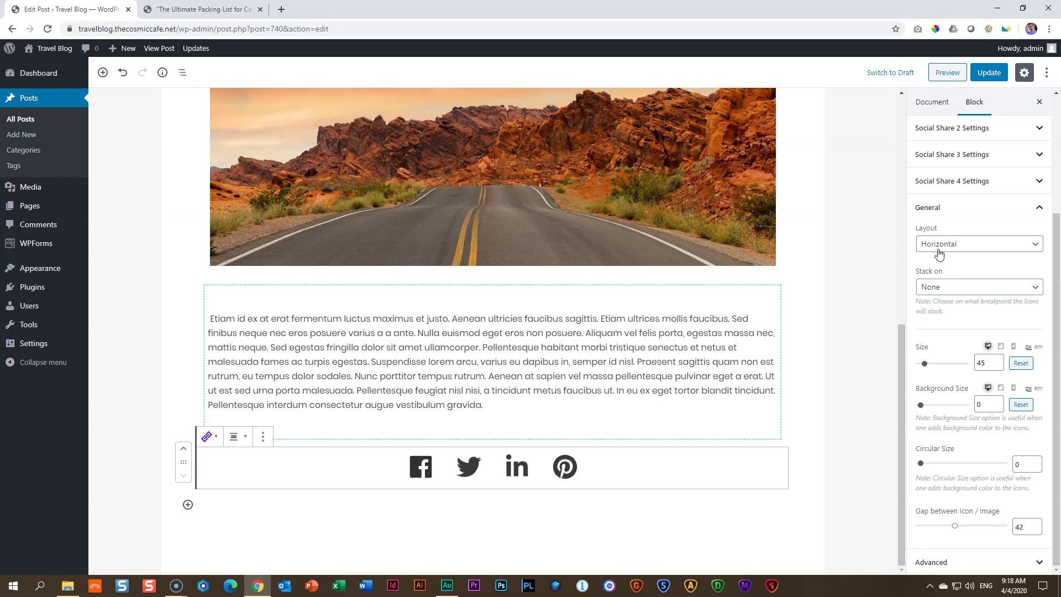
click(992, 75)
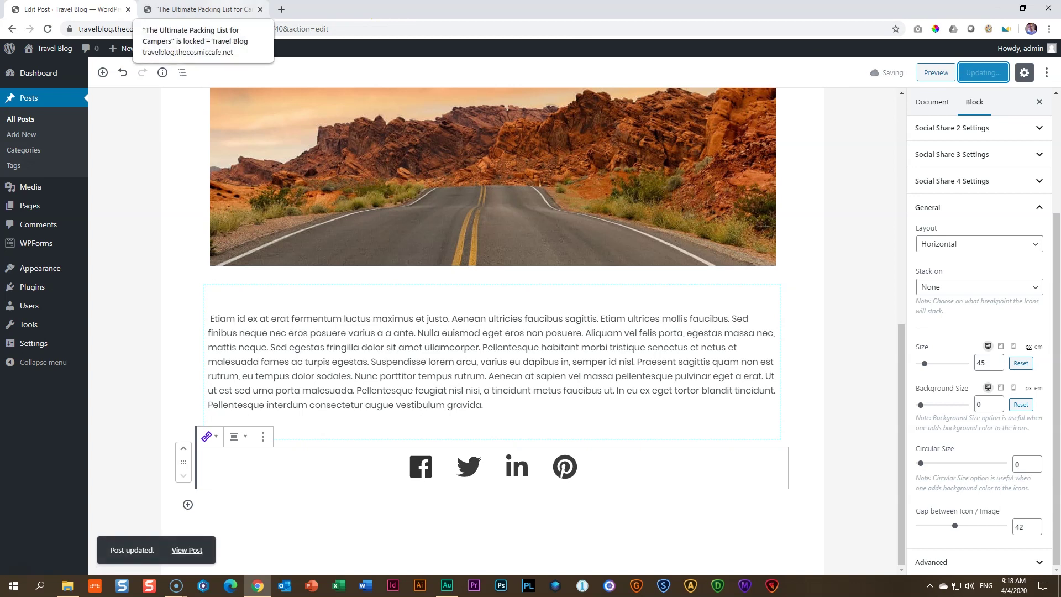
Step: Scroll the post preview to the share icons and open DevTools with F12
click(200, 10)
scroll(327, 213, down, 10)
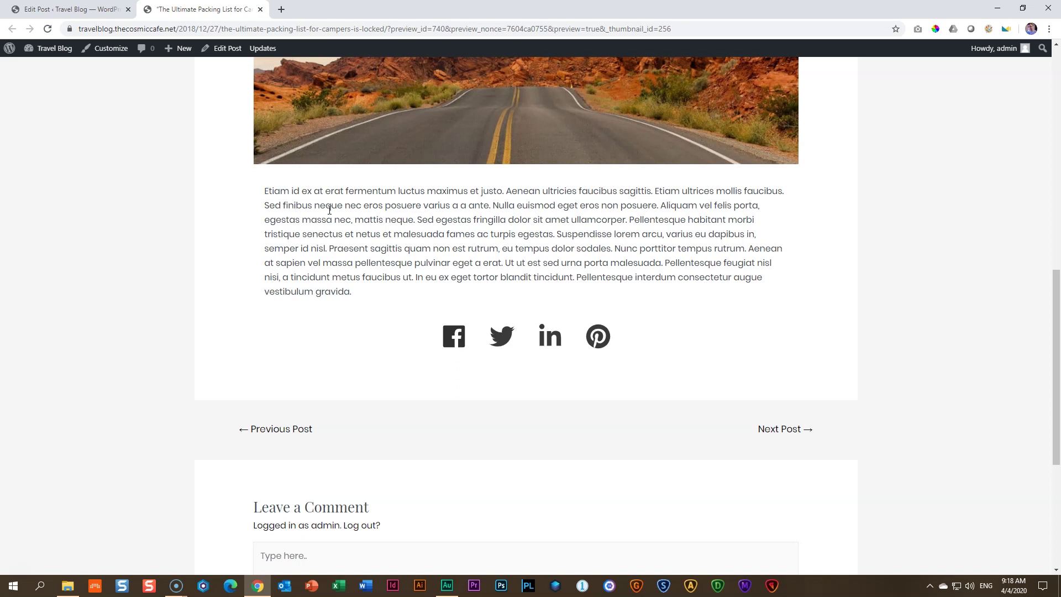
key(F12)
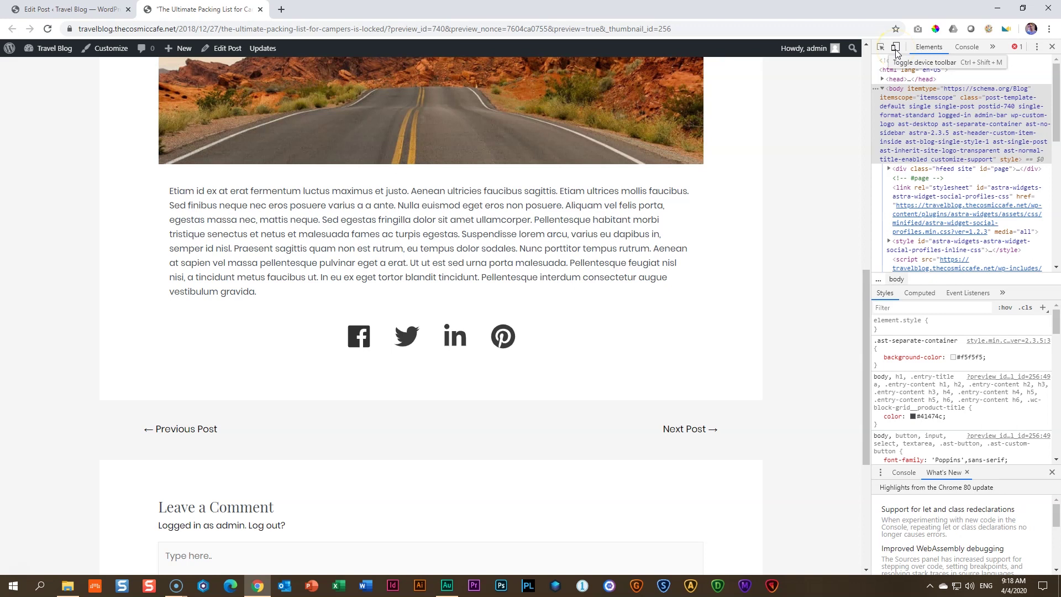
Step: Emulate the preview on iPad Pro, then on iPhone X
click(896, 48)
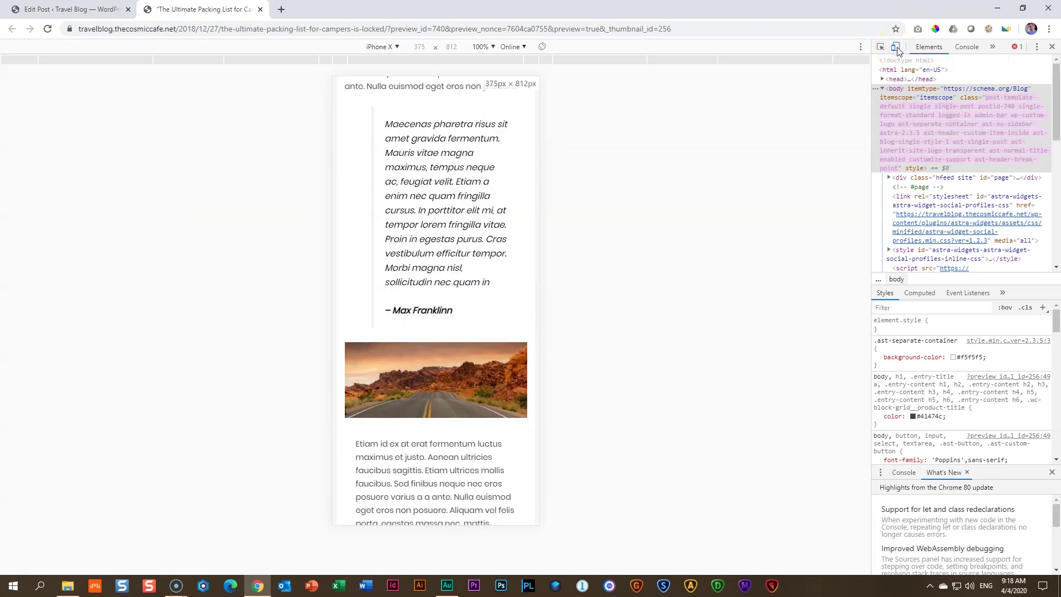
click(392, 48)
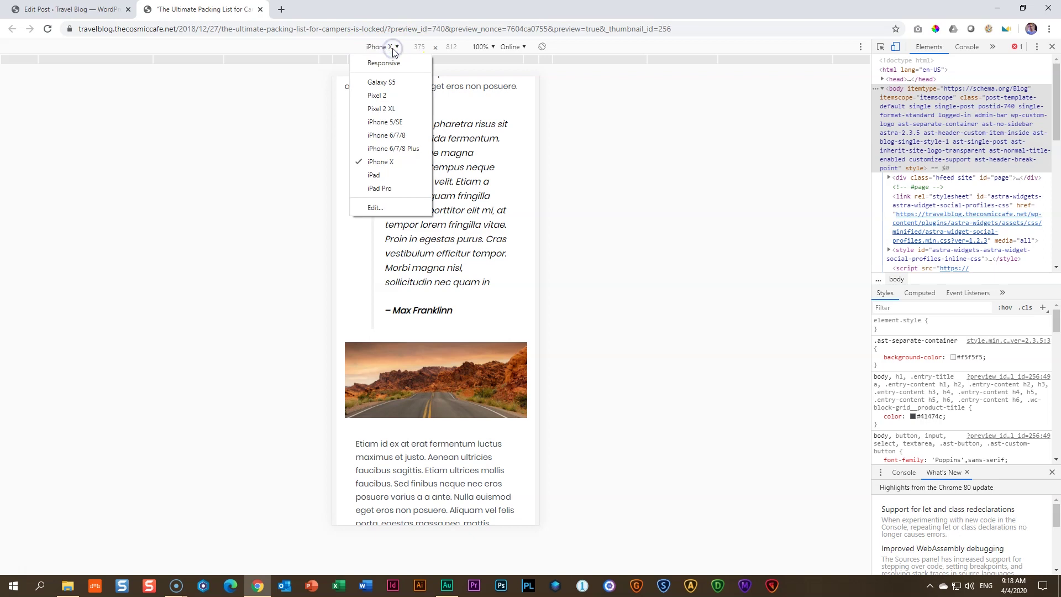
click(385, 188)
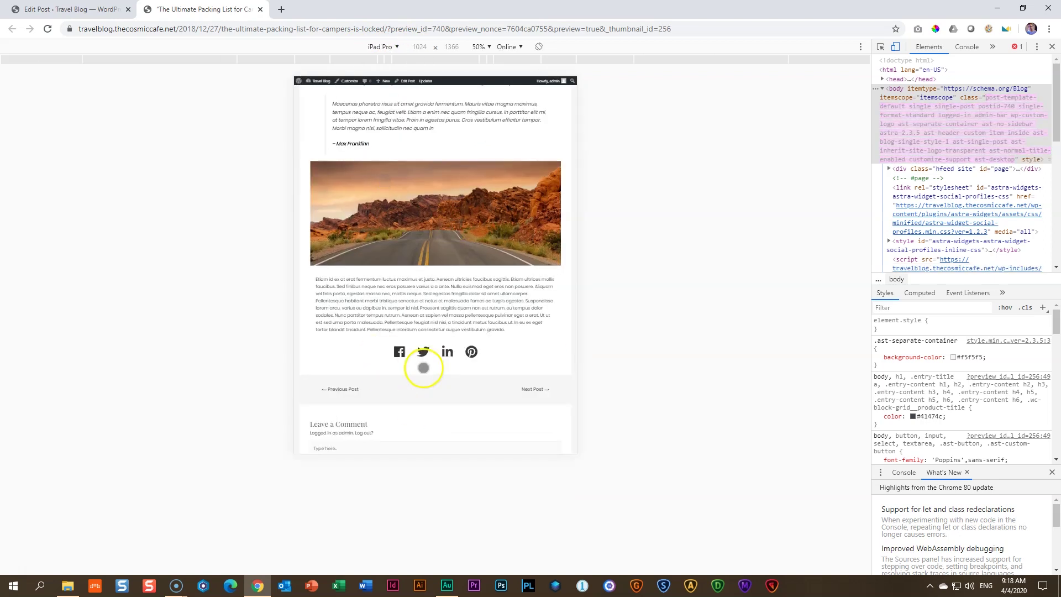
click(394, 48)
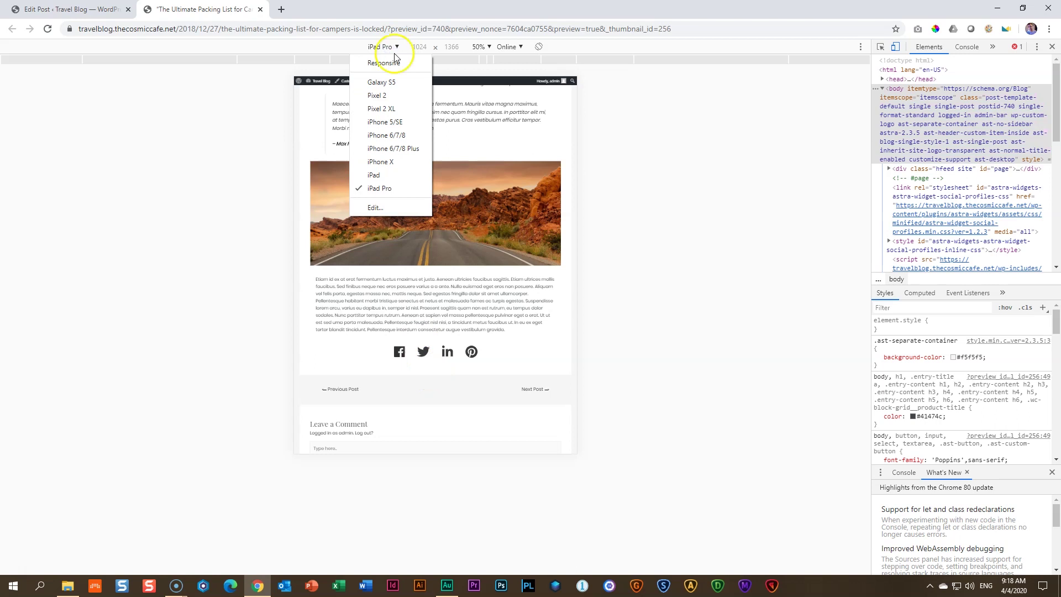
click(386, 160)
scroll(415, 230, down, 15)
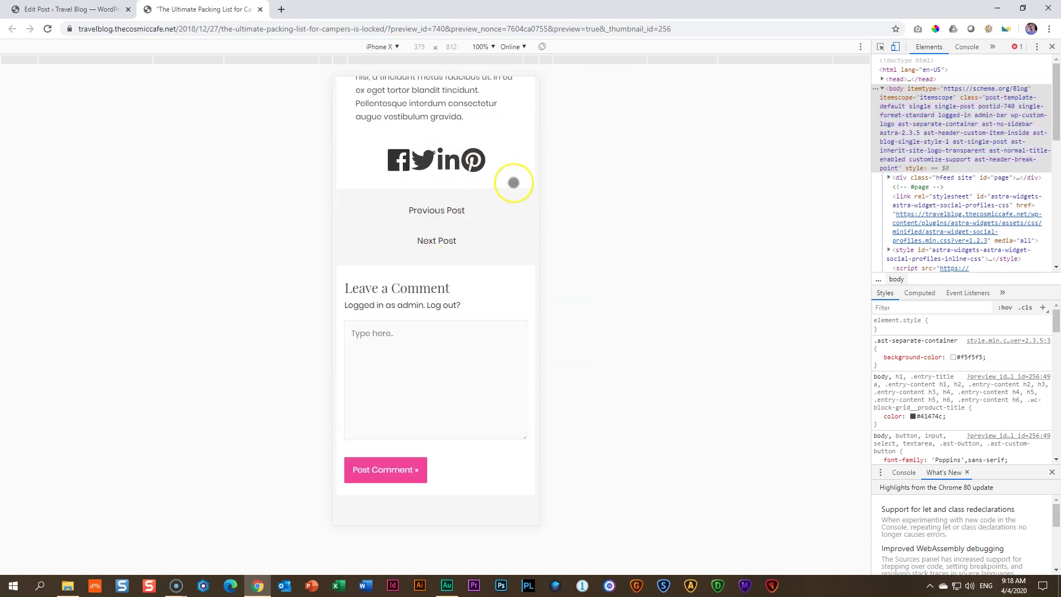
scroll(514, 183, up, 3)
scroll(513, 183, up, 20)
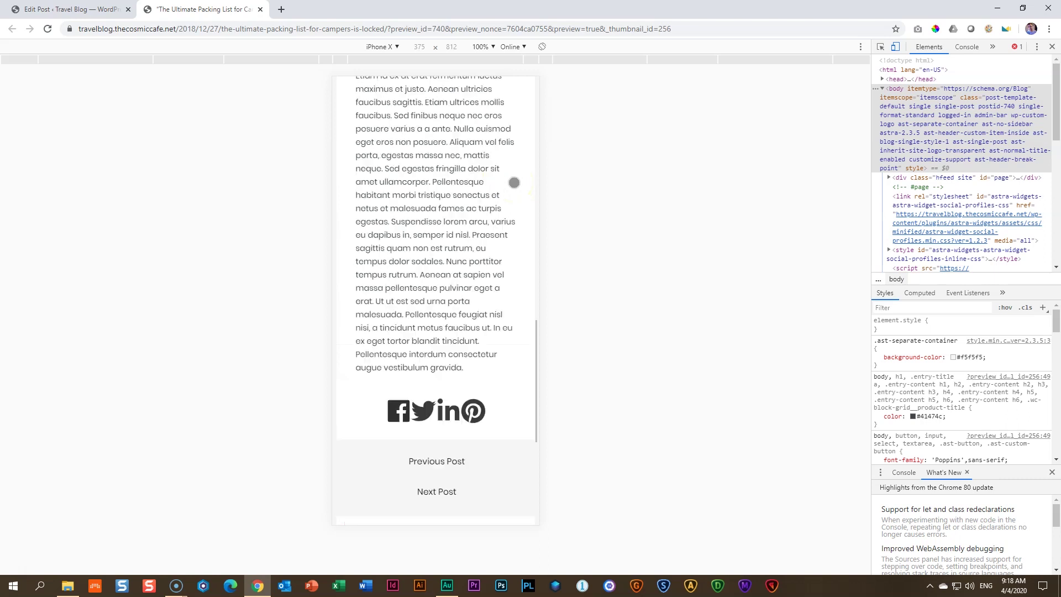
Step: Switch to Responsive mode and resize the viewport to 1250, then 414 pixels wide
click(393, 46)
click(387, 63)
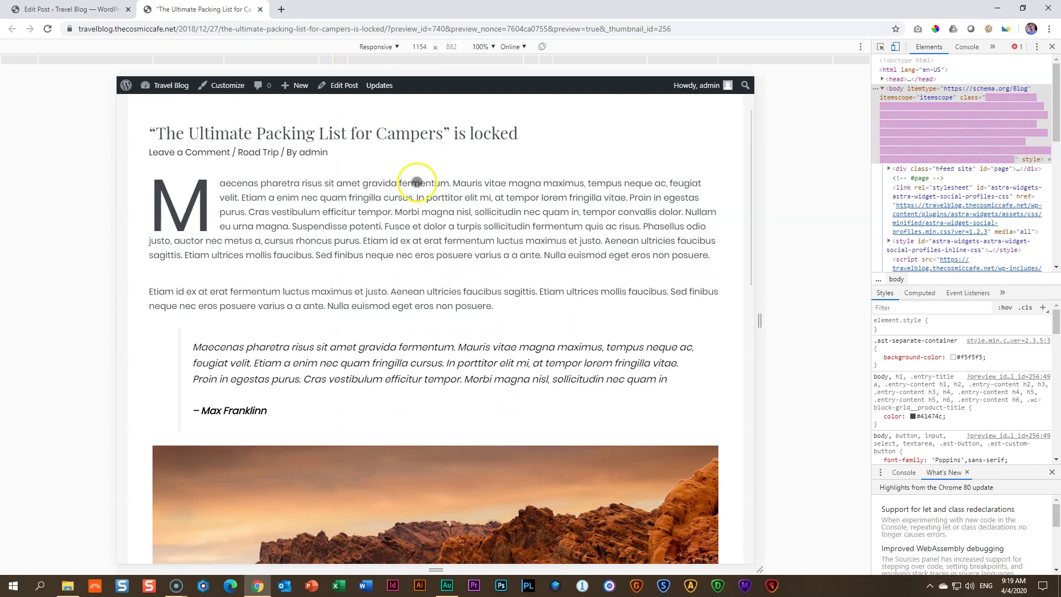
scroll(416, 180, down, 15)
drag(757, 310, 660, 322)
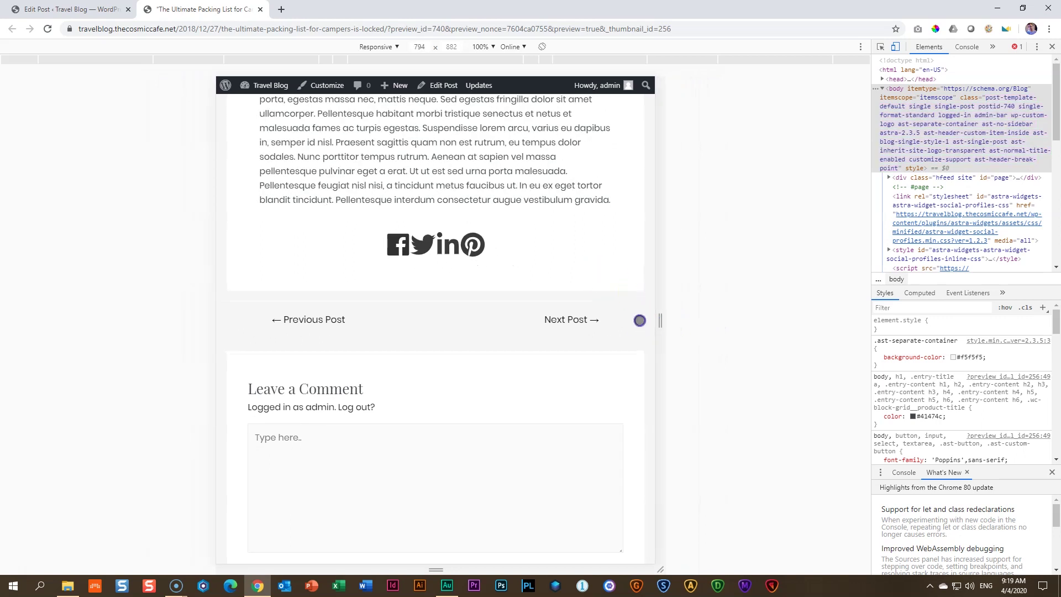
drag(661, 322, 552, 320)
scroll(497, 297, down, 20)
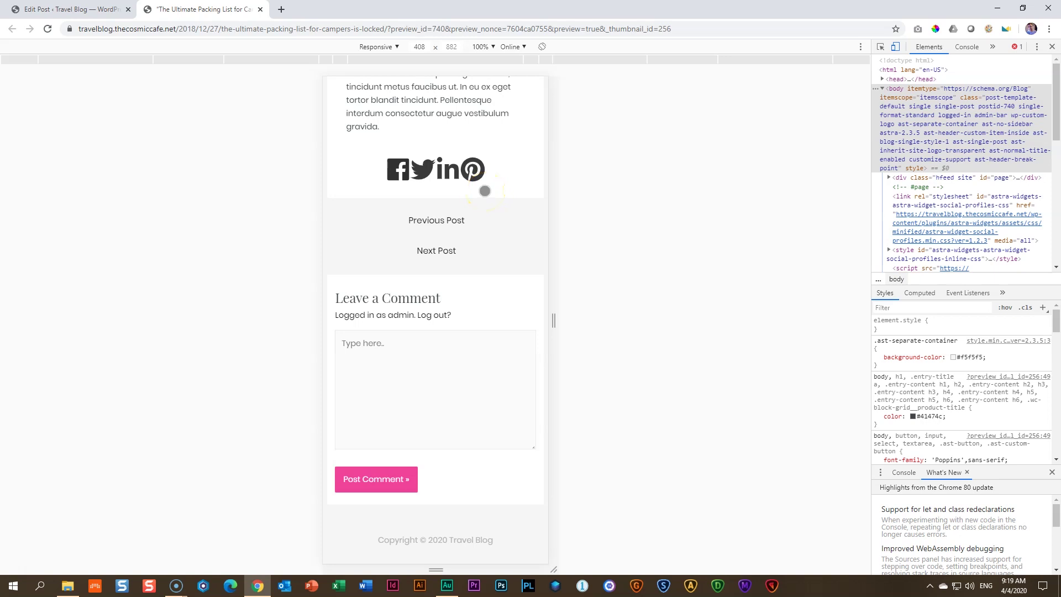
Step: Set Stack on to Tablet, update the post, and reload the preview
click(77, 9)
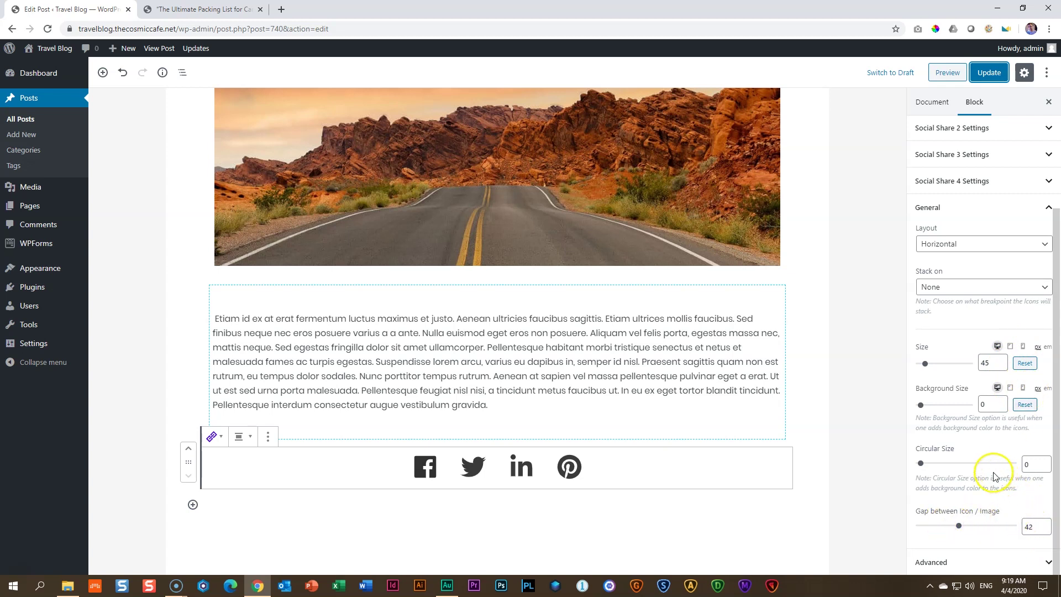
click(205, 9)
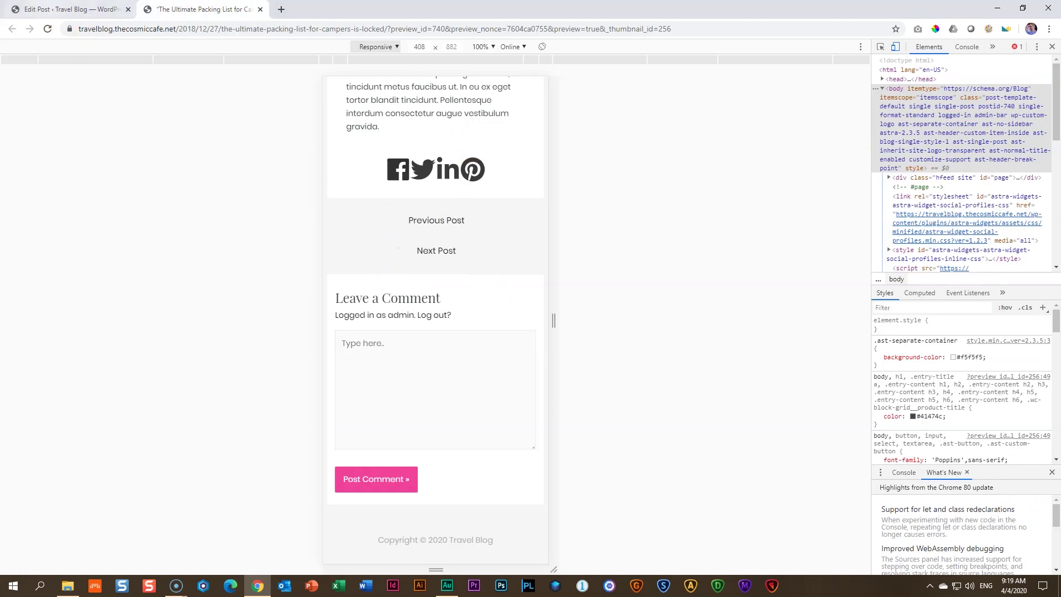
click(60, 9)
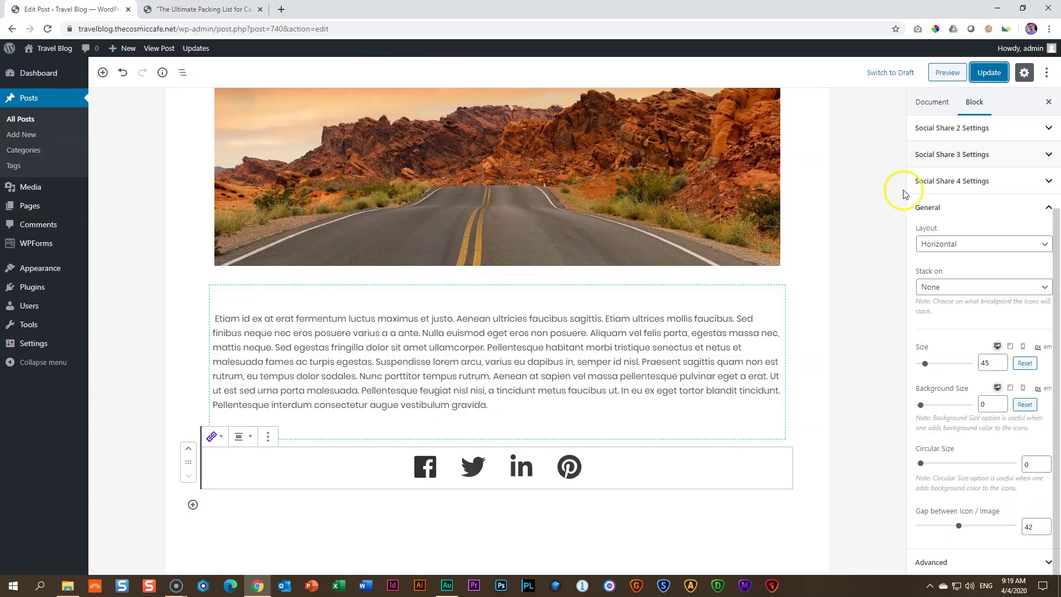
click(945, 285)
click(948, 325)
click(982, 74)
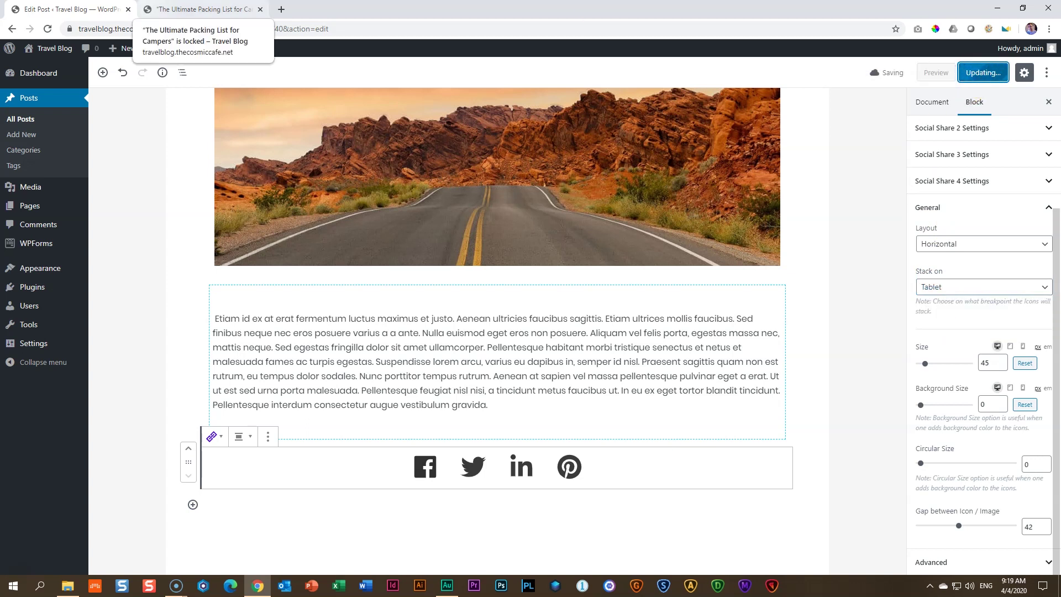
click(199, 9)
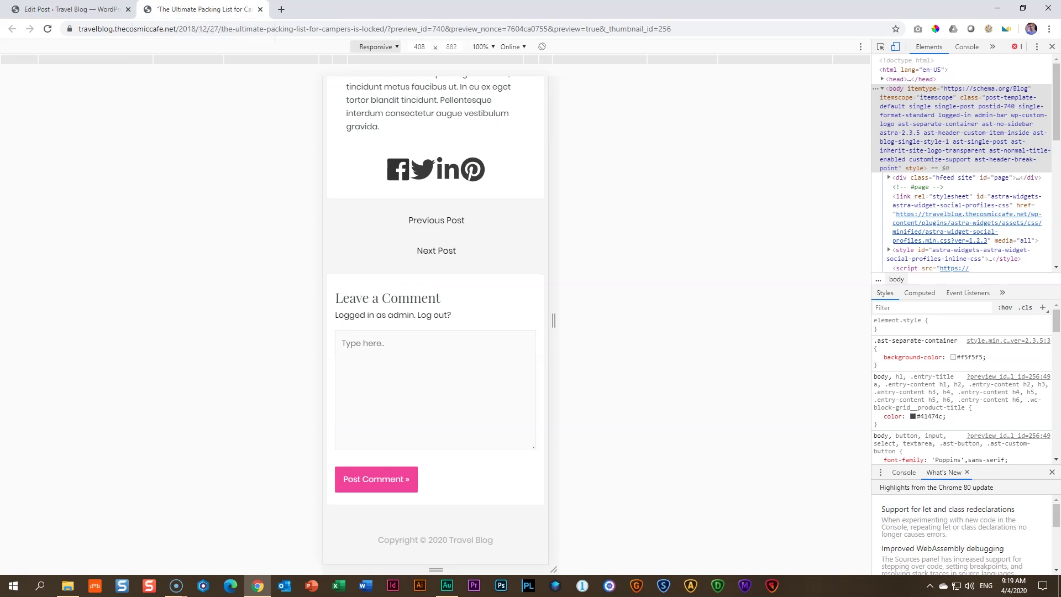
click(47, 29)
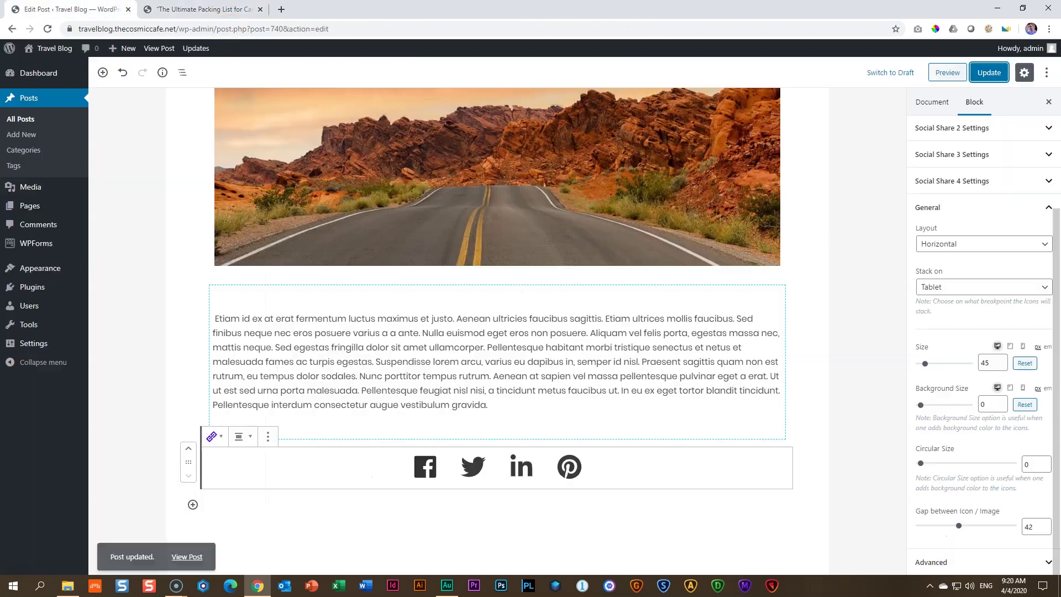
Step: Update the post again and load a fresh preview
click(988, 73)
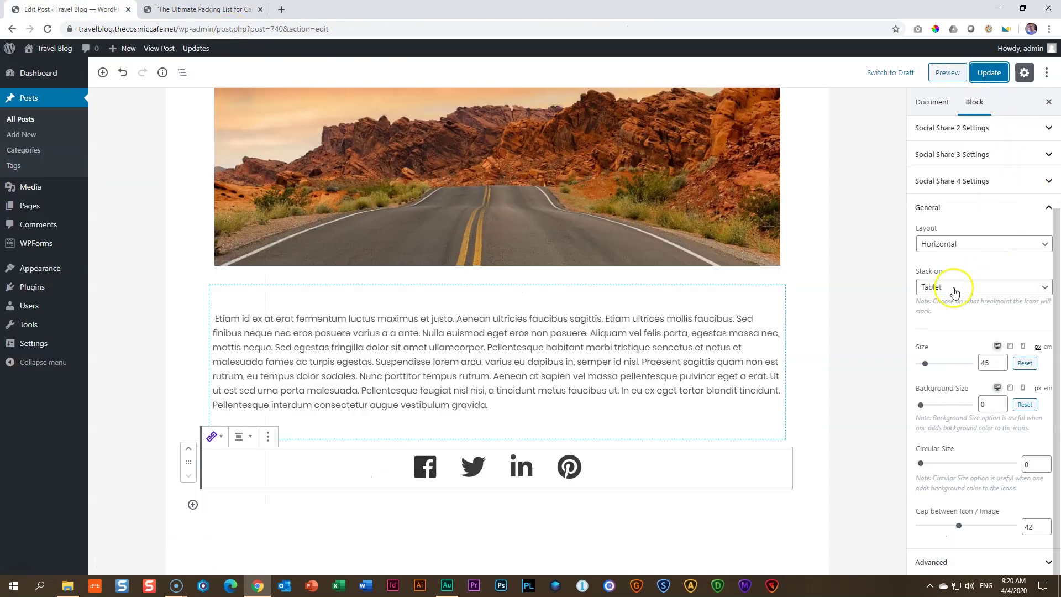
click(986, 74)
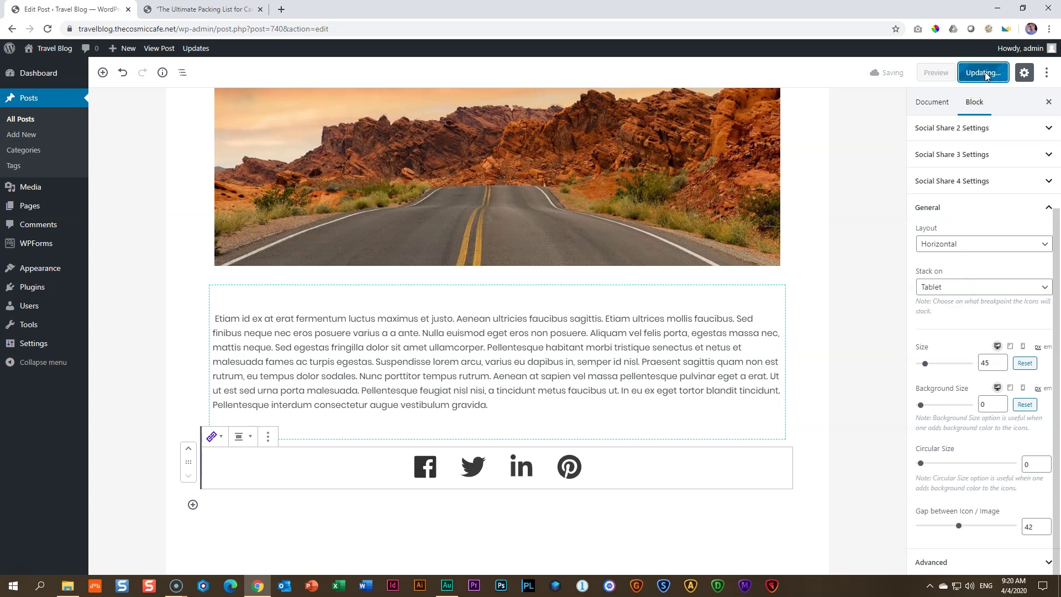
click(946, 75)
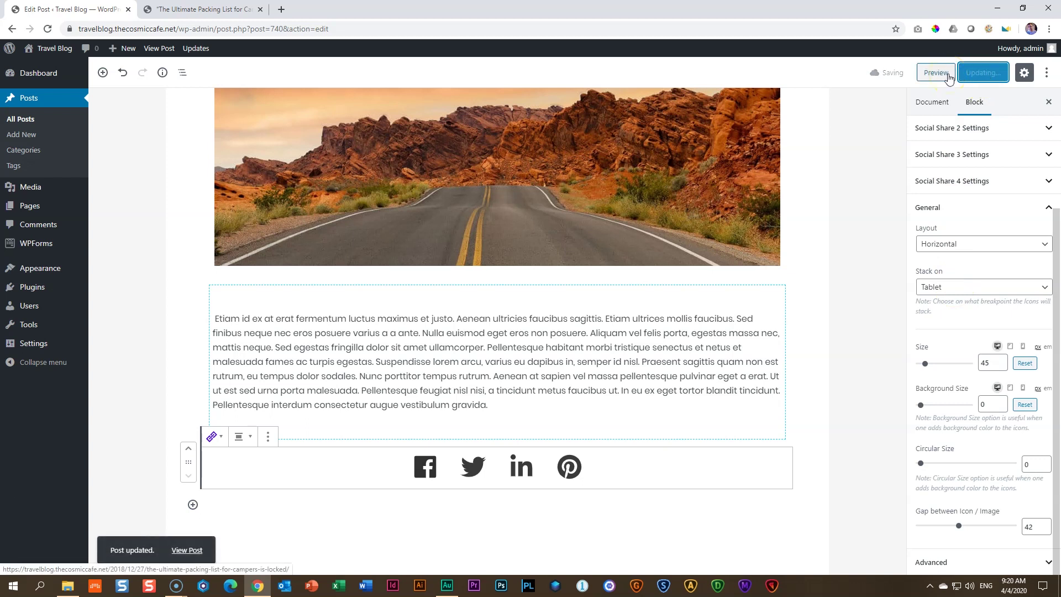
click(948, 77)
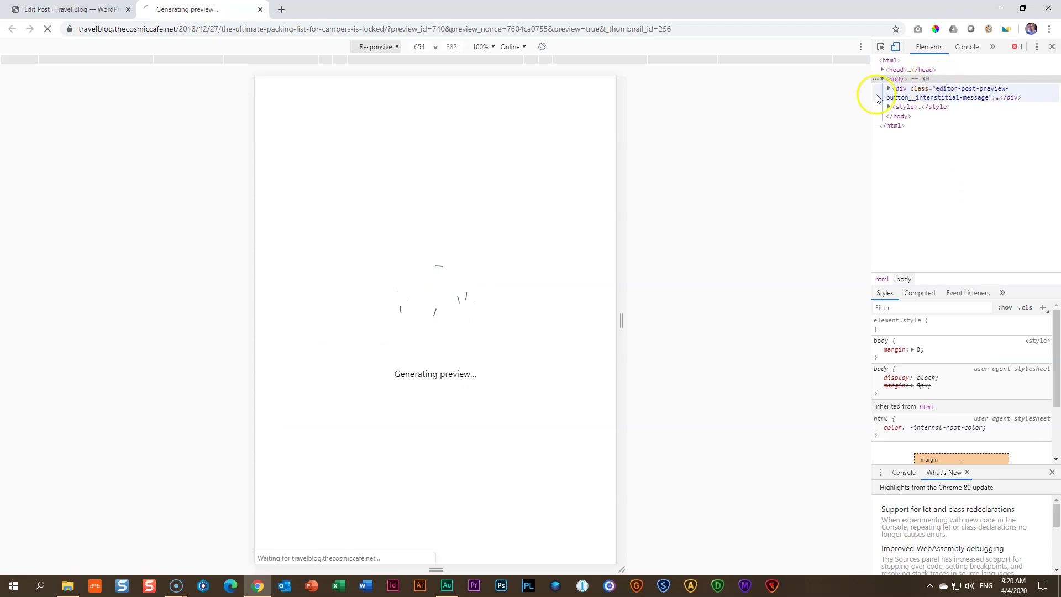
Step: Resize the responsive viewport to 336 pixels, then about 884 pixels wide
scroll(553, 176, down, 10)
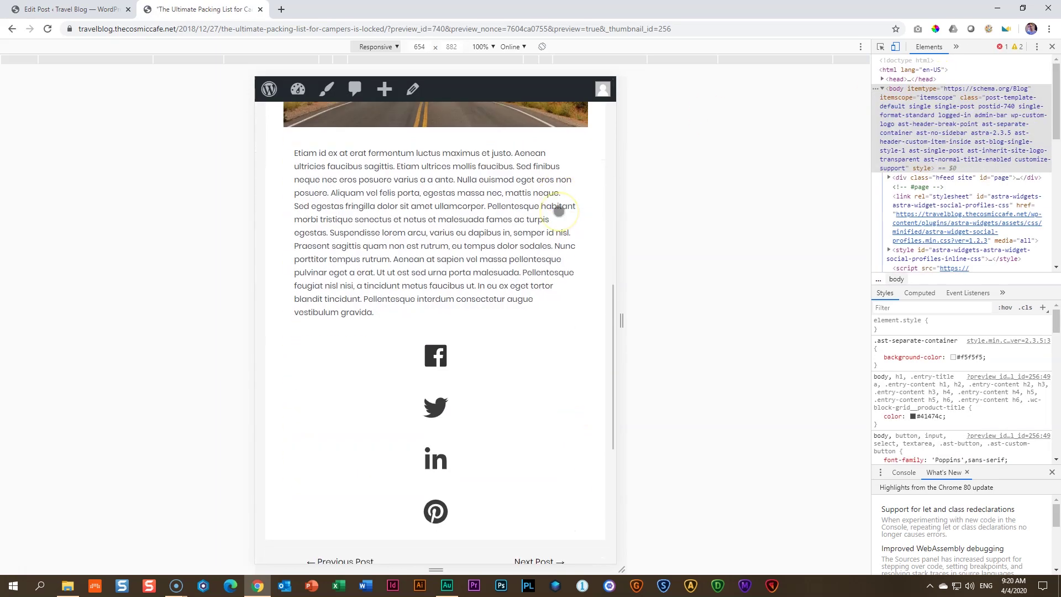
drag(621, 322, 534, 329)
scroll(489, 321, down, 15)
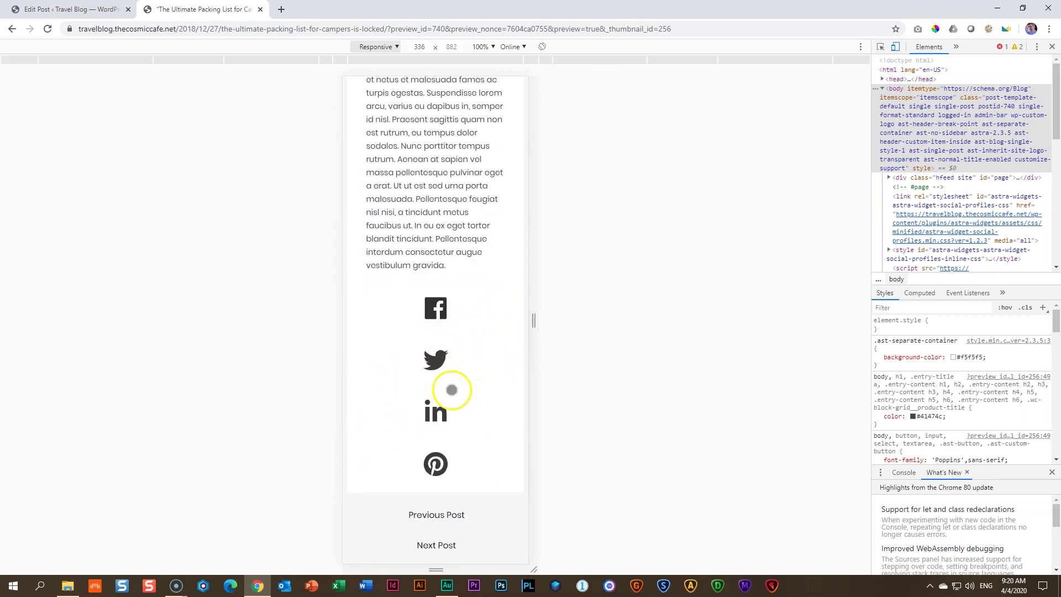
drag(532, 321, 695, 311)
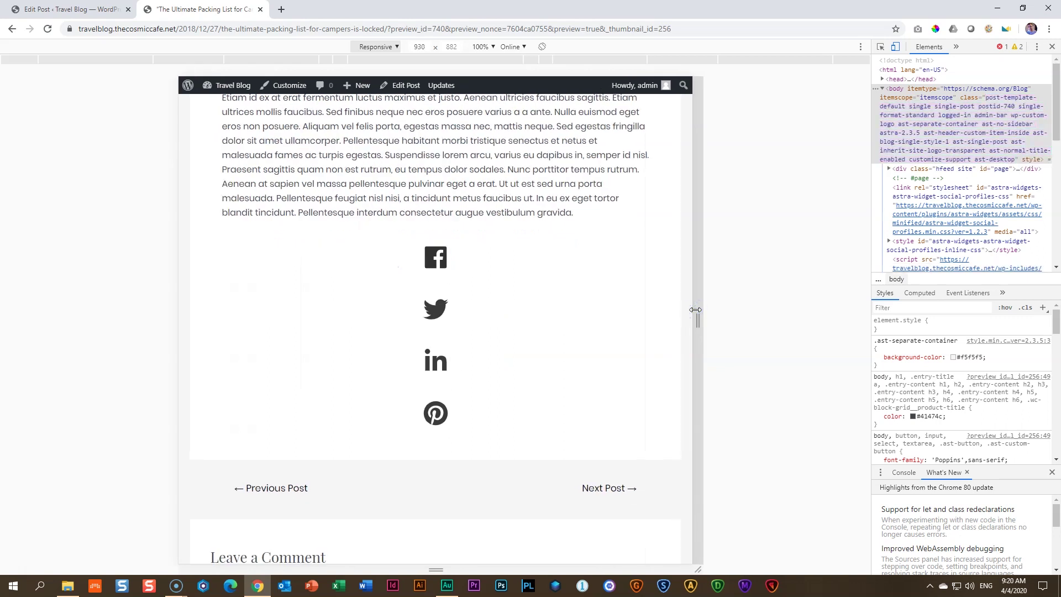
click(105, 9)
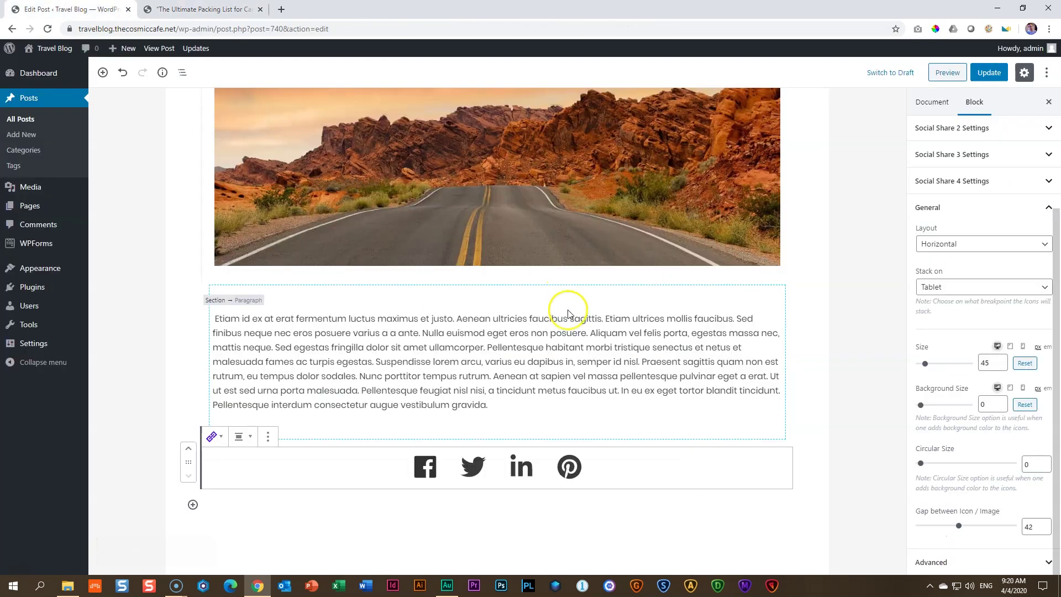